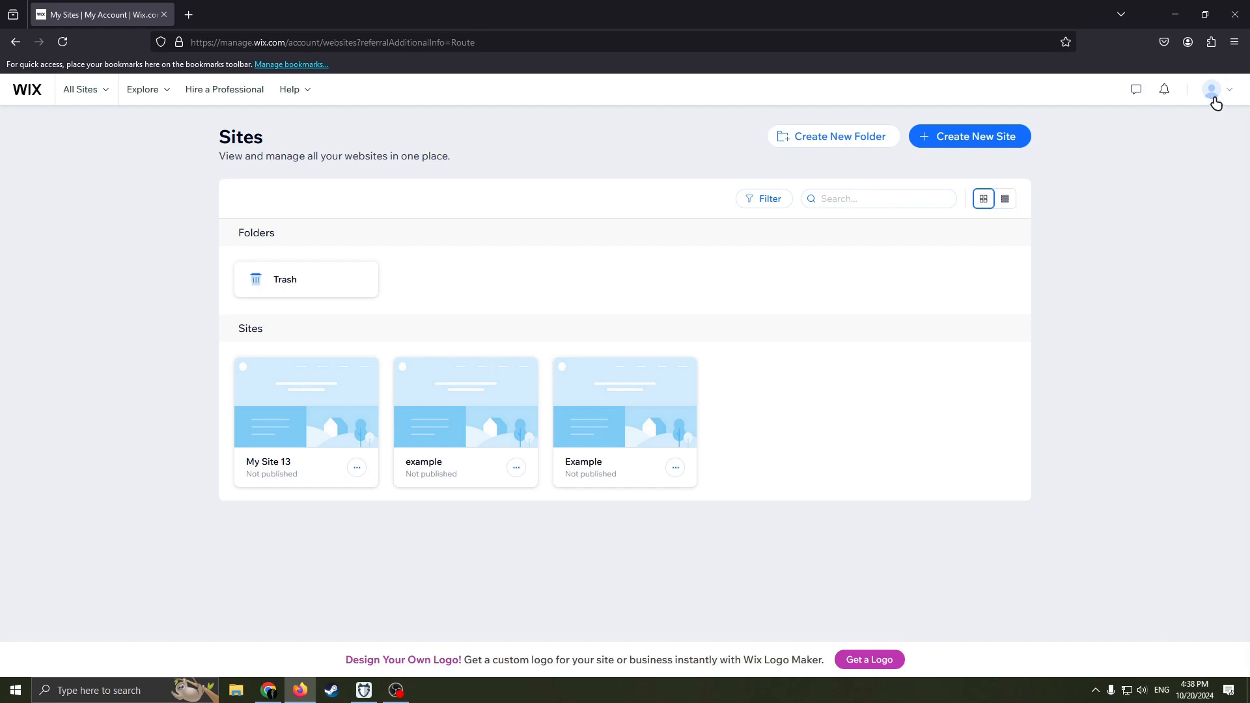
pyautogui.click(1213, 99)
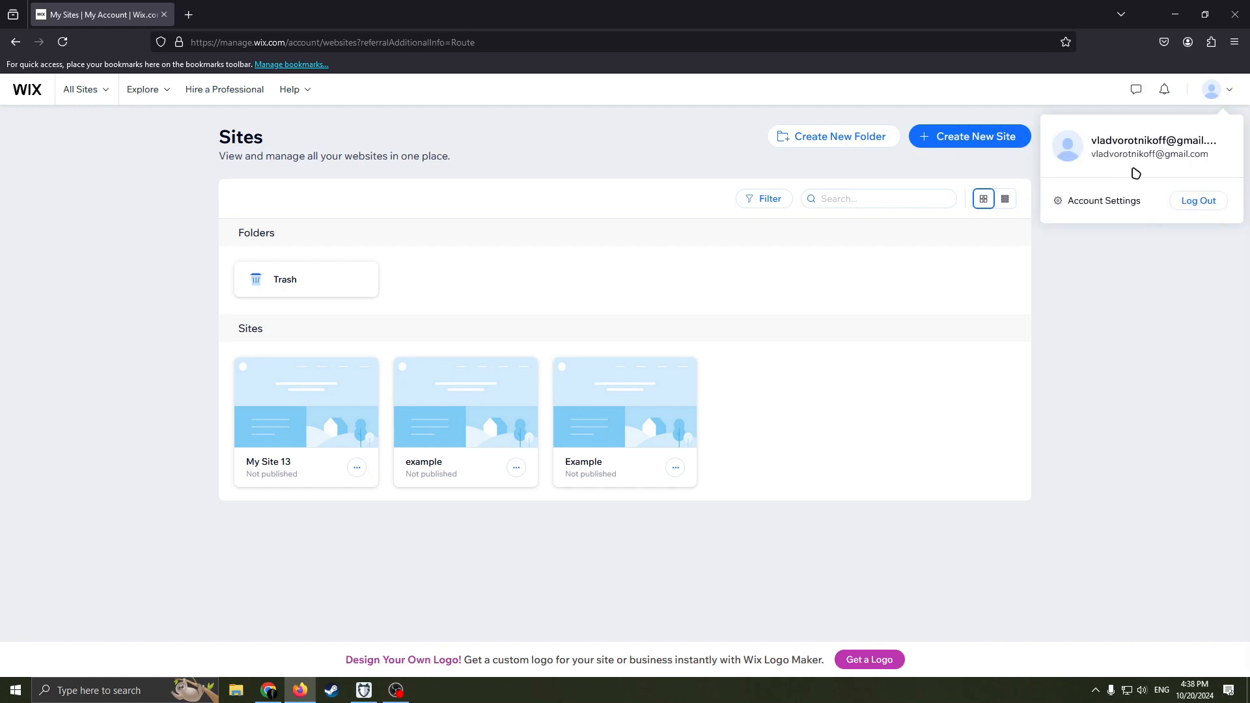
pyautogui.click(1117, 297)
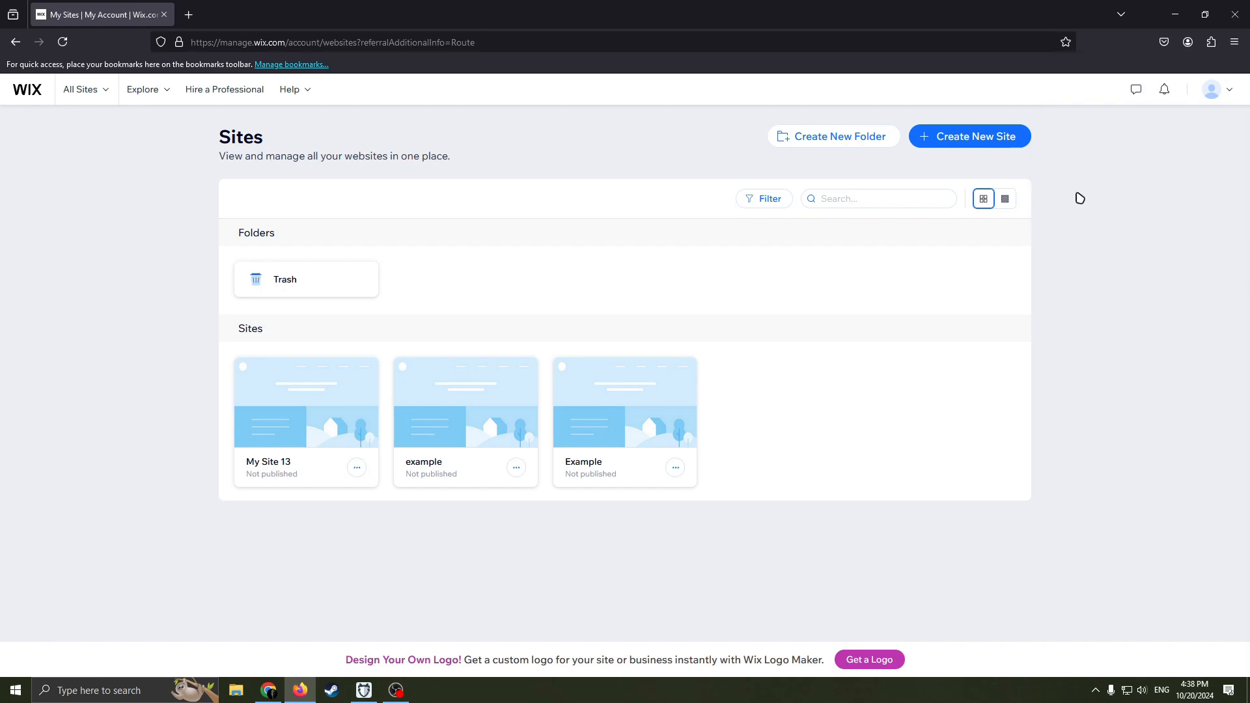
# Step: Create a new site without the AI chat and choose Portfolio as its website type
pyautogui.click(962, 136)
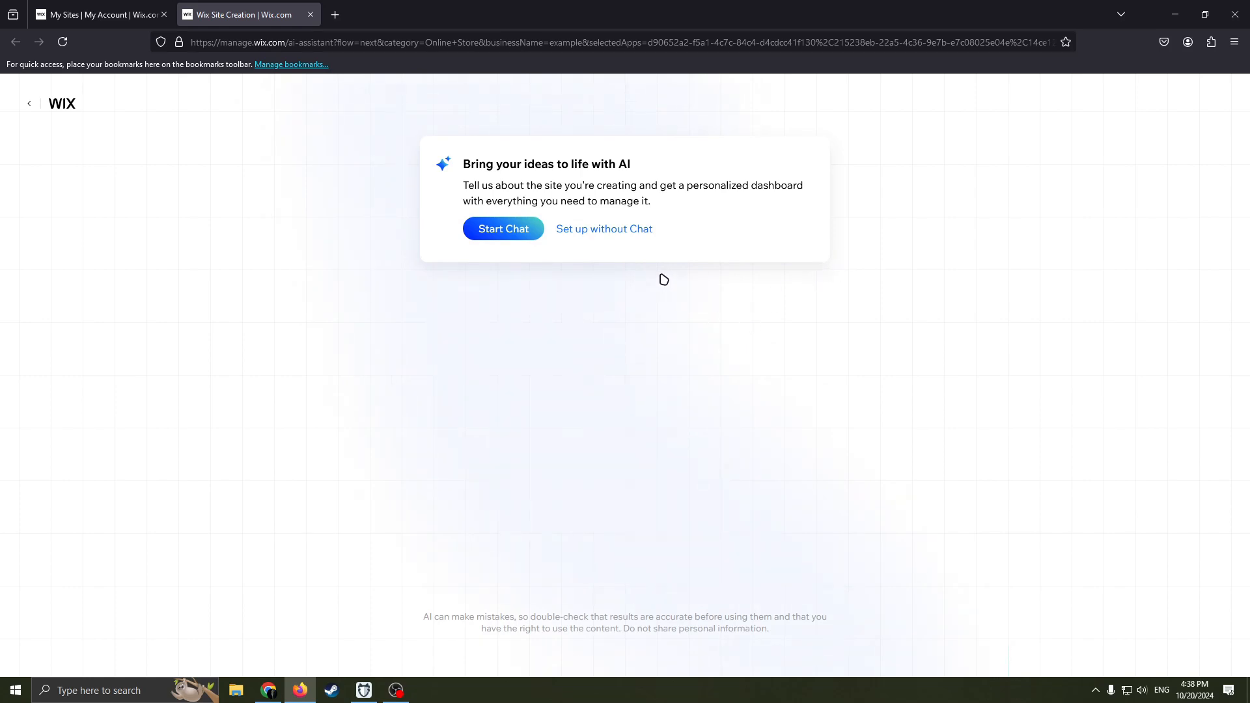
pyautogui.click(618, 238)
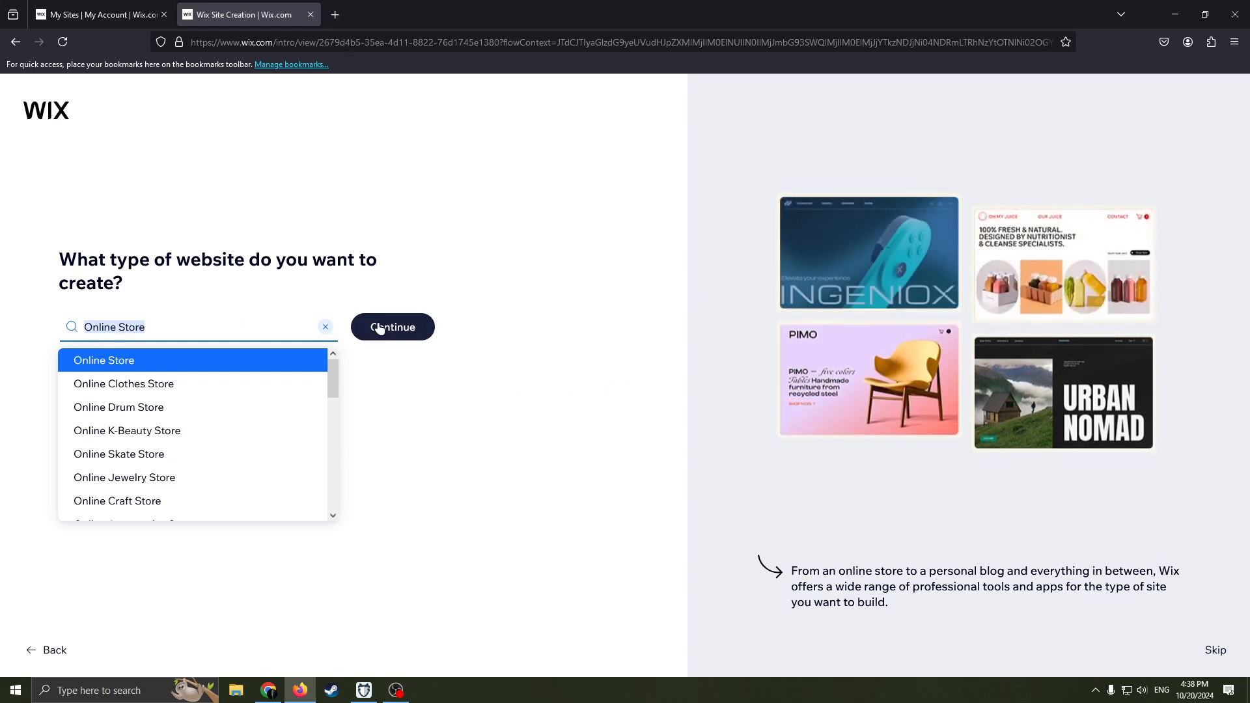
pyautogui.press('BackSpace')
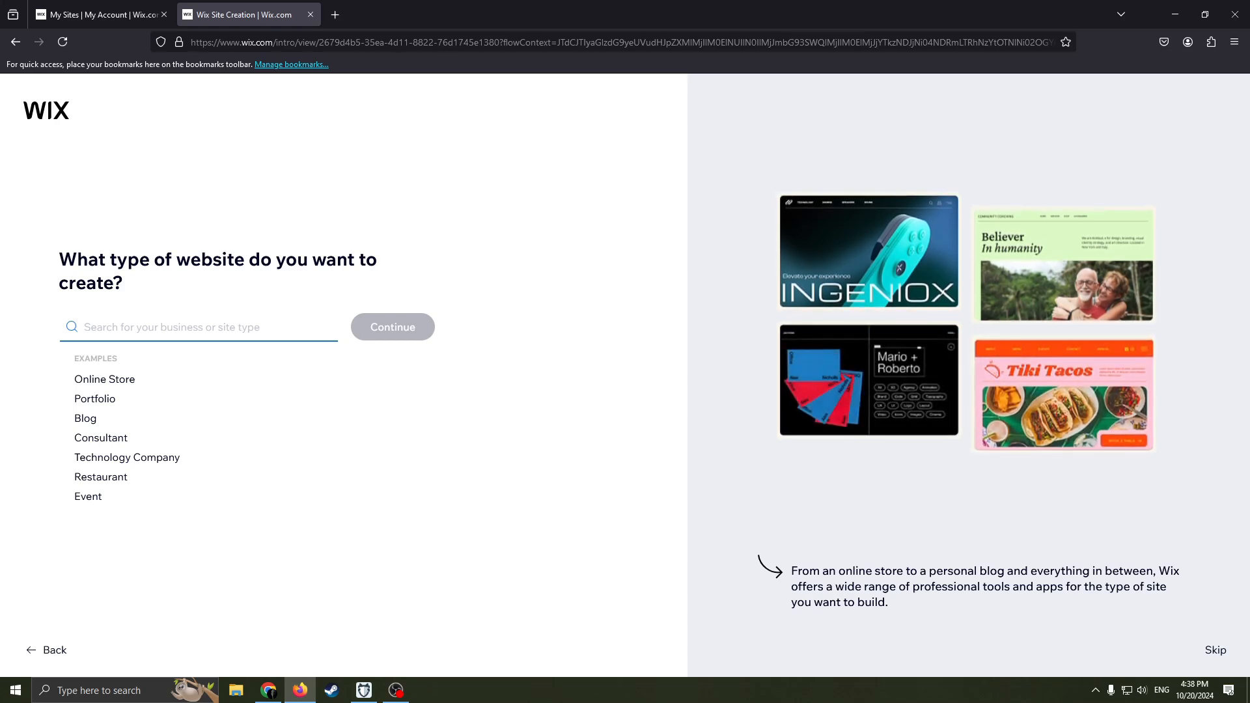
pyautogui.click(102, 404)
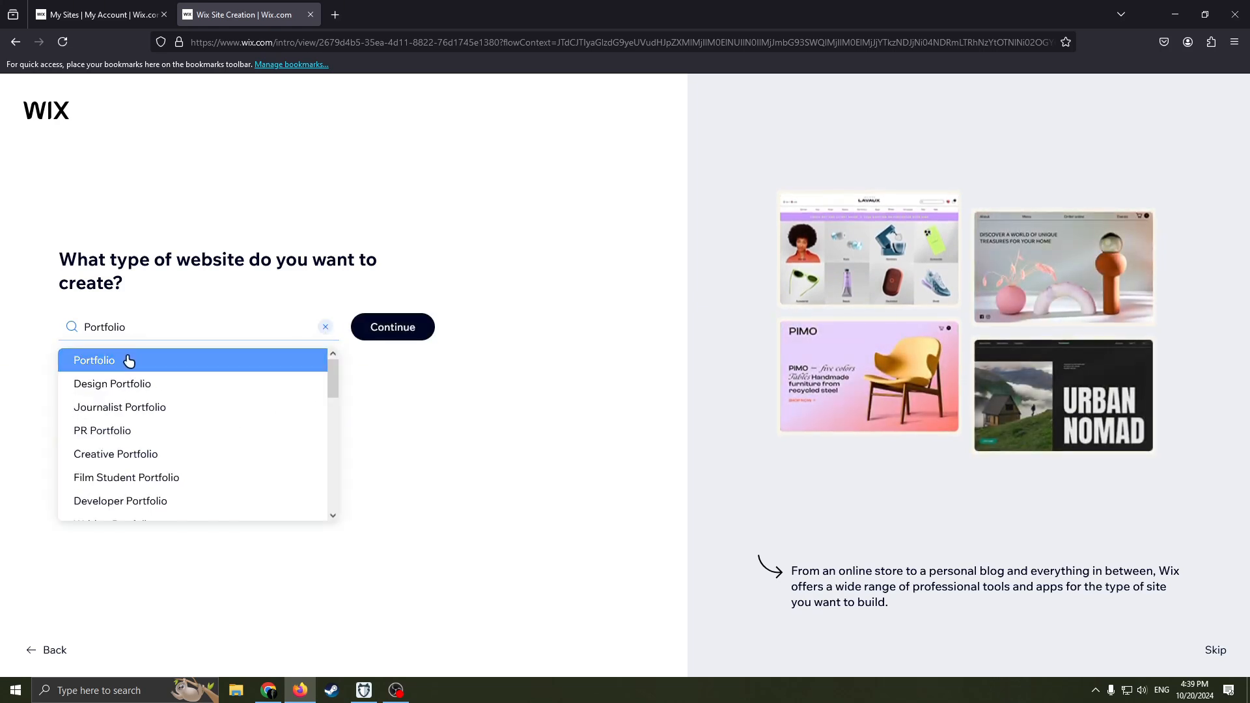
pyautogui.click(129, 361)
pyautogui.click(137, 327)
pyautogui.click(201, 362)
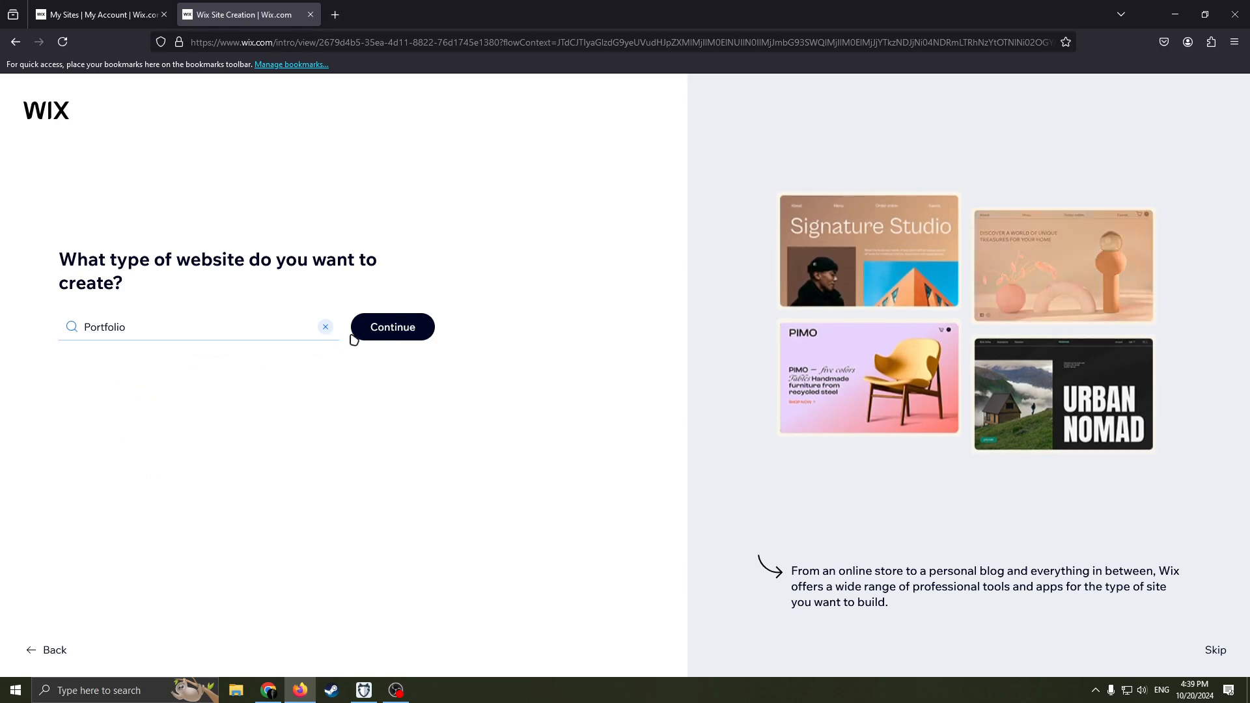
pyautogui.click(377, 332)
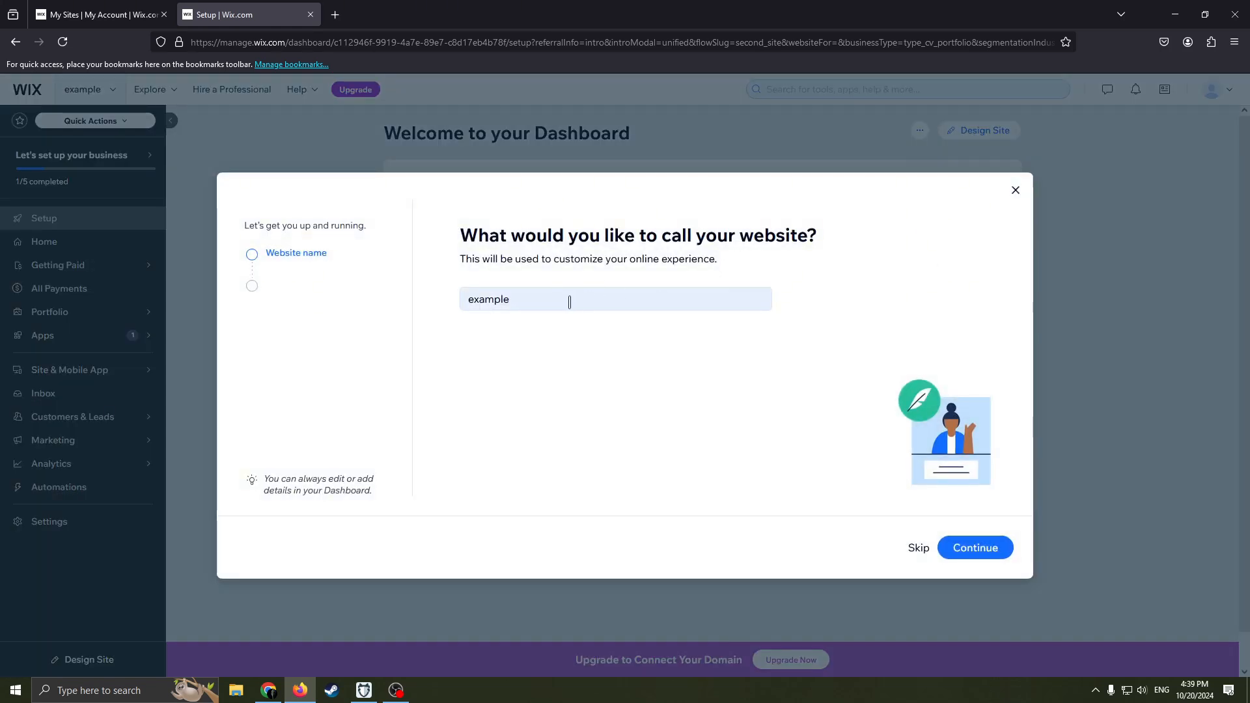
# Step: Keep "example" as the website name and continue to the app selection
pyautogui.click(528, 298)
pyautogui.hotkey('ctrl', 'a')
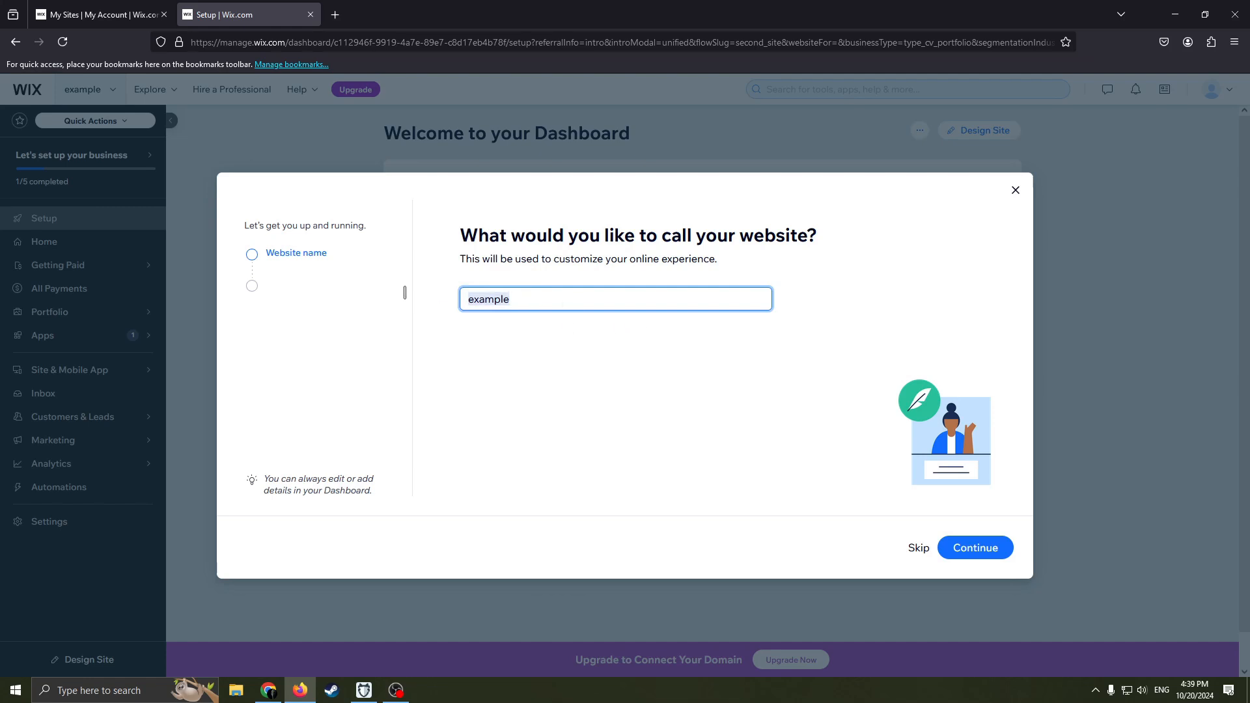
pyautogui.click(686, 309)
pyautogui.click(995, 550)
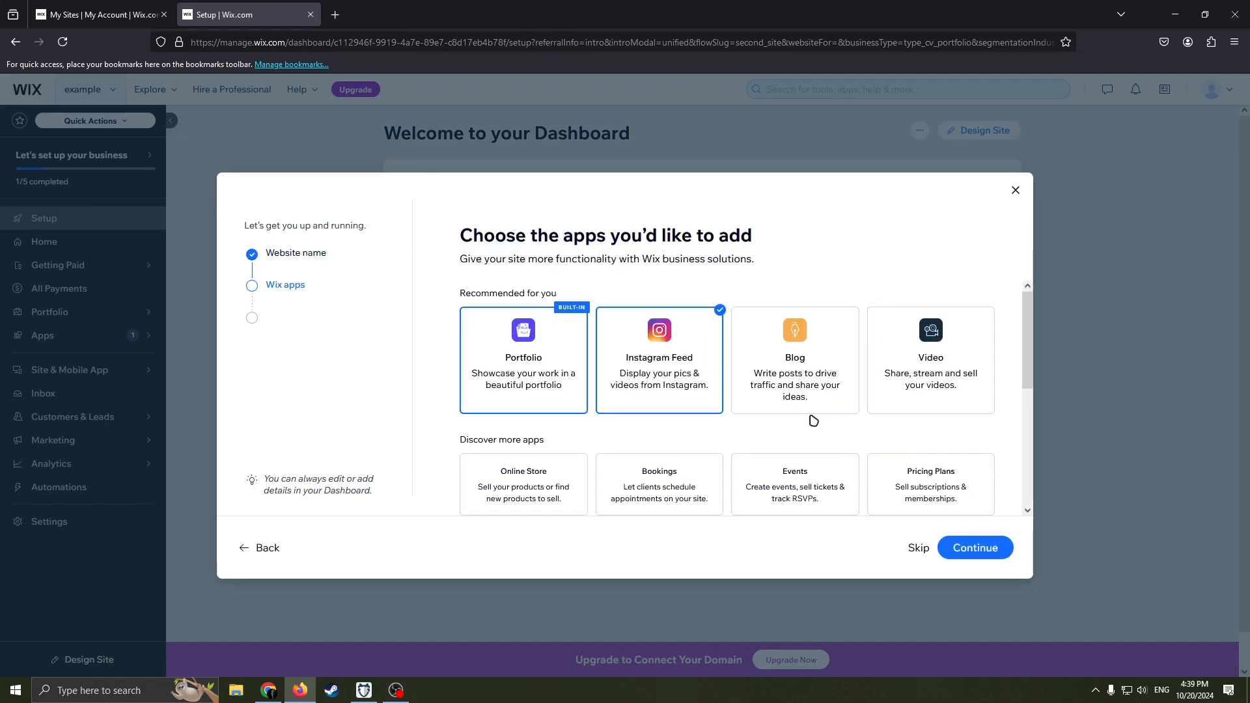
# Step: Accept the preselected Portfolio and Instagram Feed apps and continue to the site dashboard
pyautogui.moveTo(487, 236); pyautogui.dragTo(639, 228)
pyautogui.moveTo(728, 239); pyautogui.dragTo(565, 246)
pyautogui.click(668, 233)
pyautogui.click(629, 246)
pyautogui.click(952, 553)
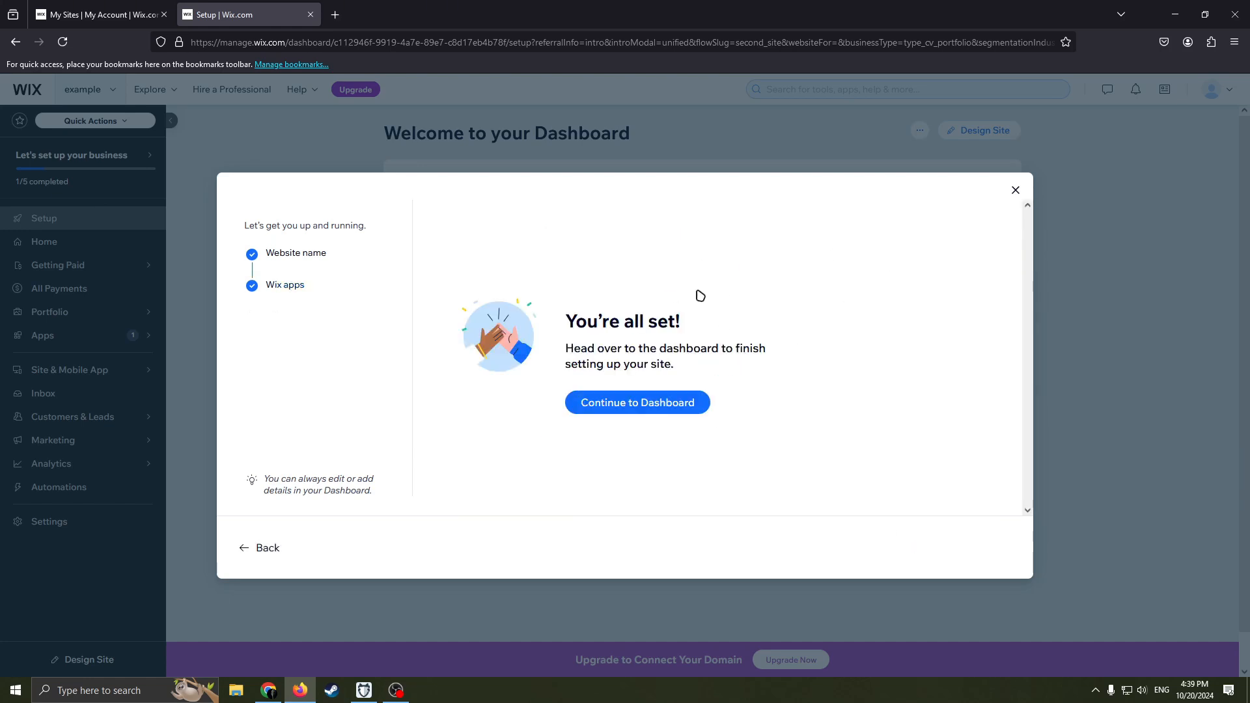
pyautogui.click(653, 409)
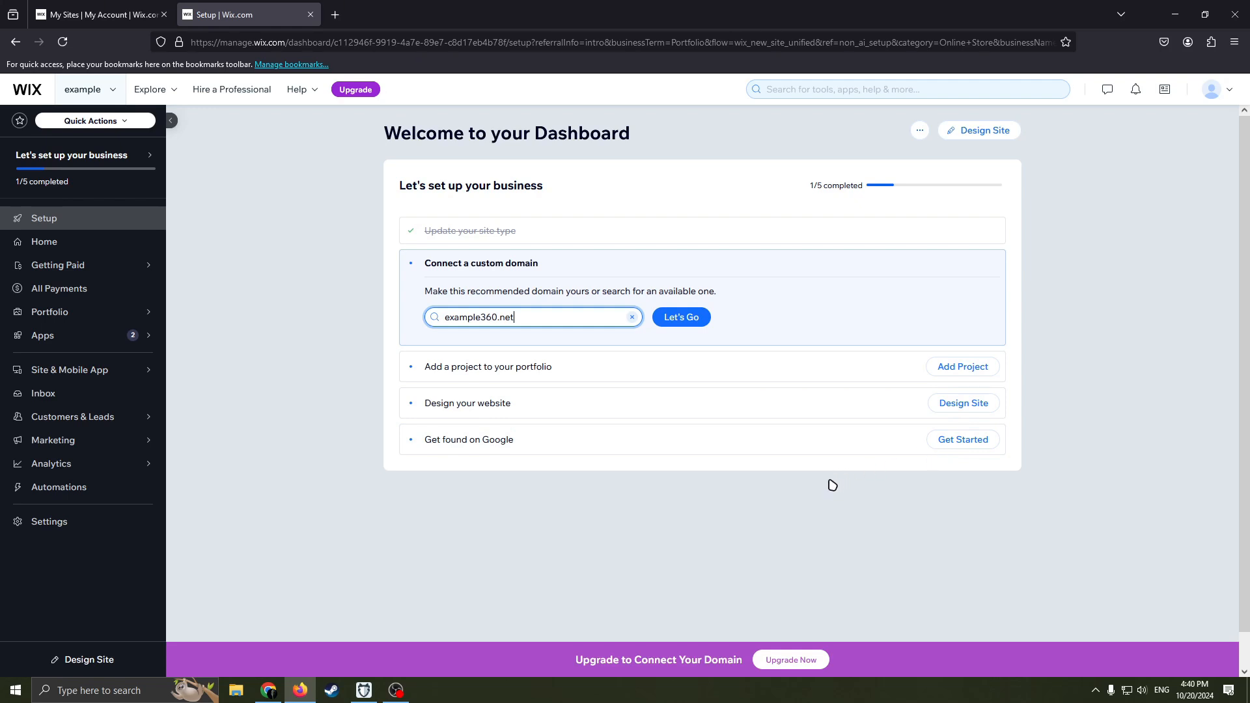
# Step: Start designing the website, browse the portfolio templates and open the first-row Photographer template for editing
pyautogui.click(954, 404)
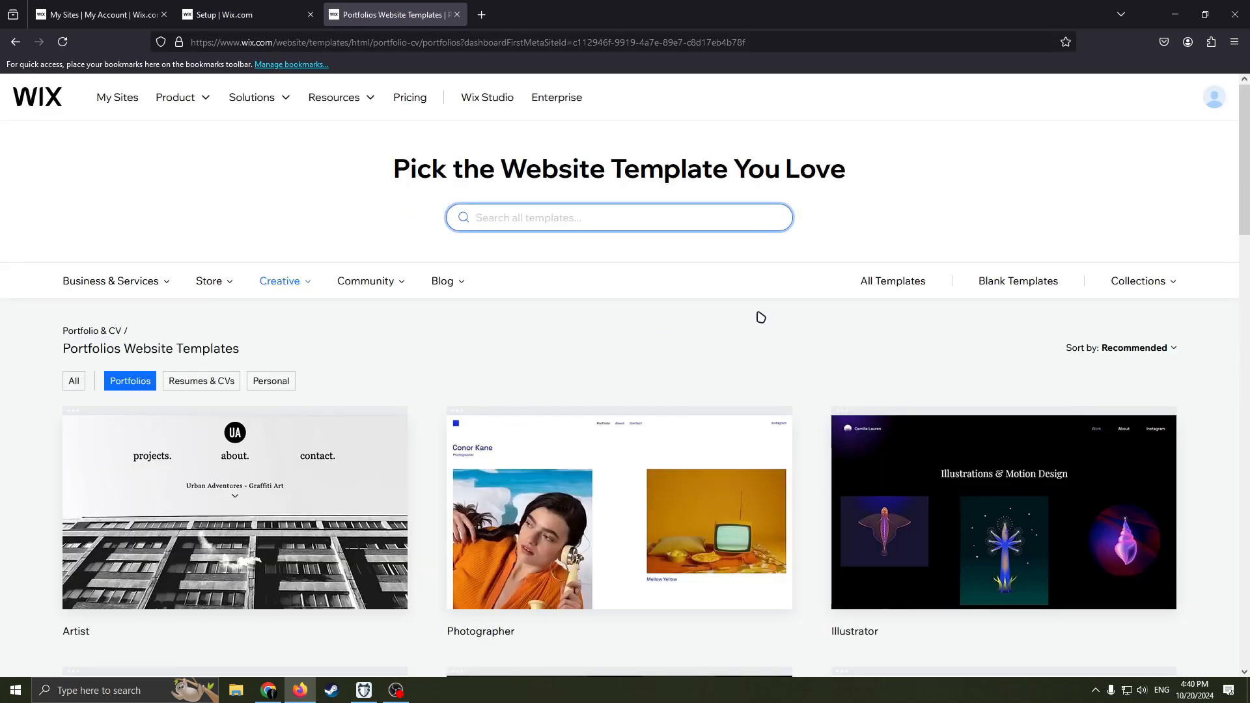
pyautogui.scroll(-3, 671, 397)
pyautogui.scroll(5, 620, 419)
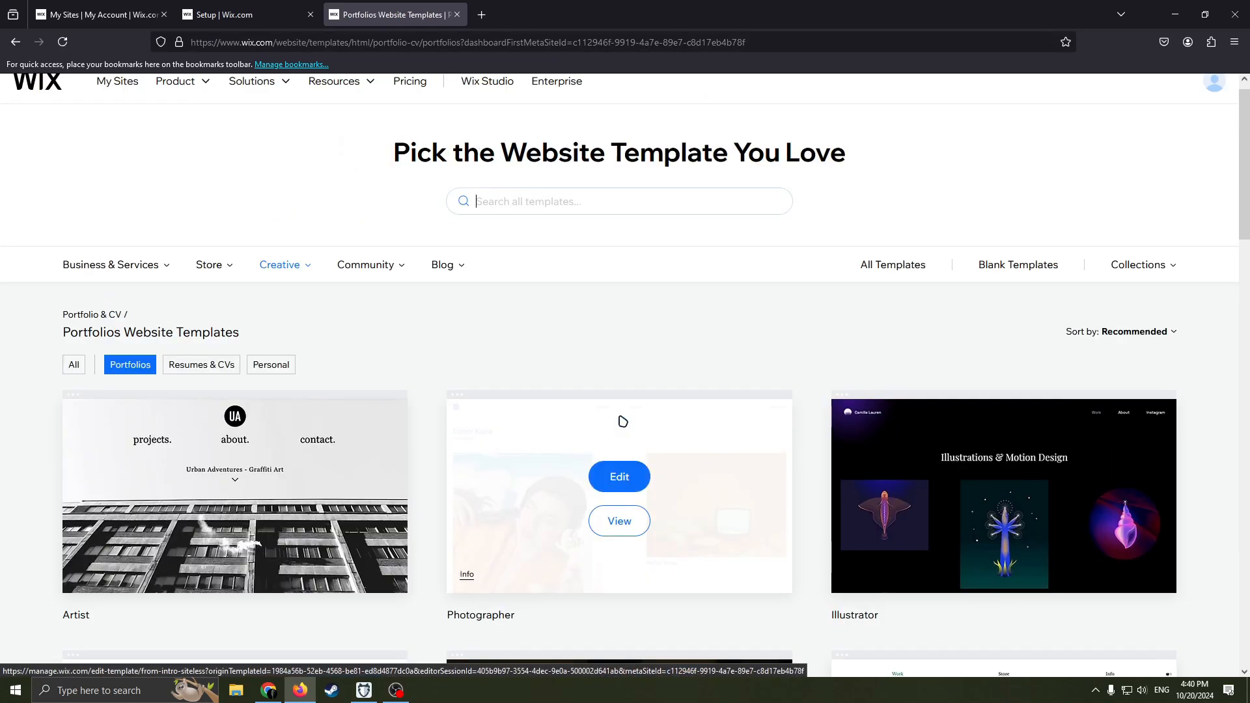
pyautogui.scroll(-1, 694, 313)
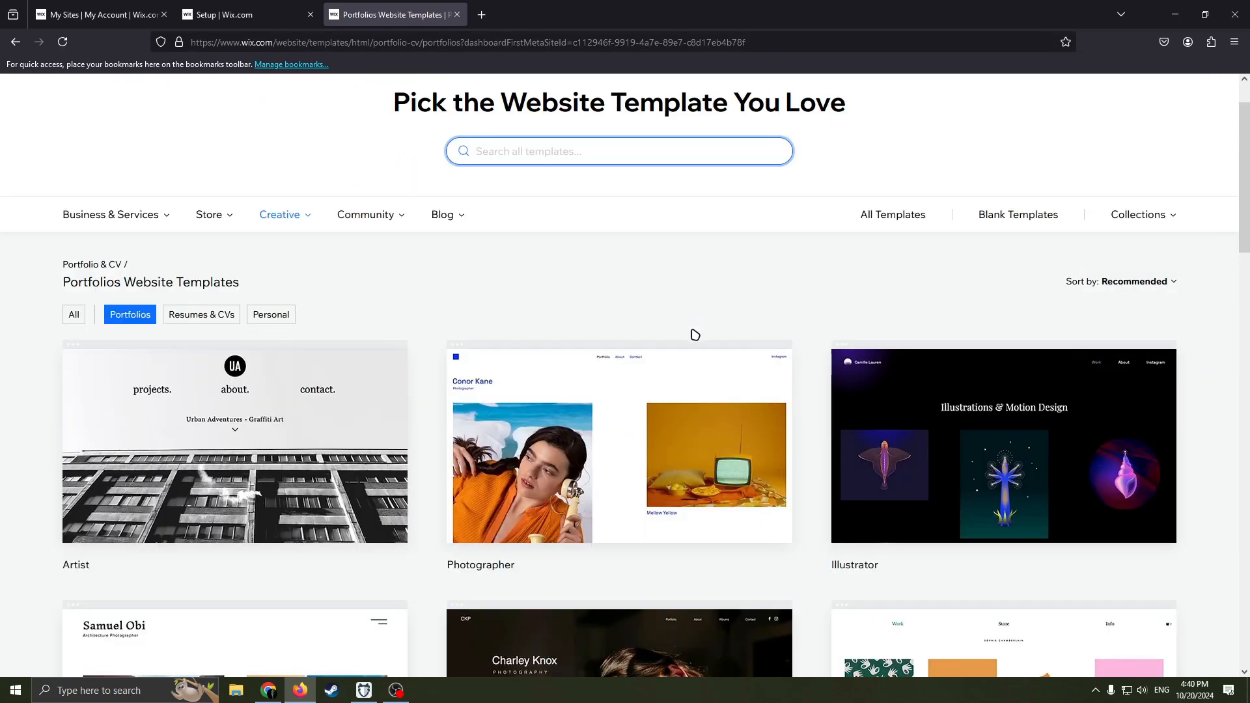
pyautogui.scroll(-2, 696, 337)
pyautogui.scroll(3, 697, 335)
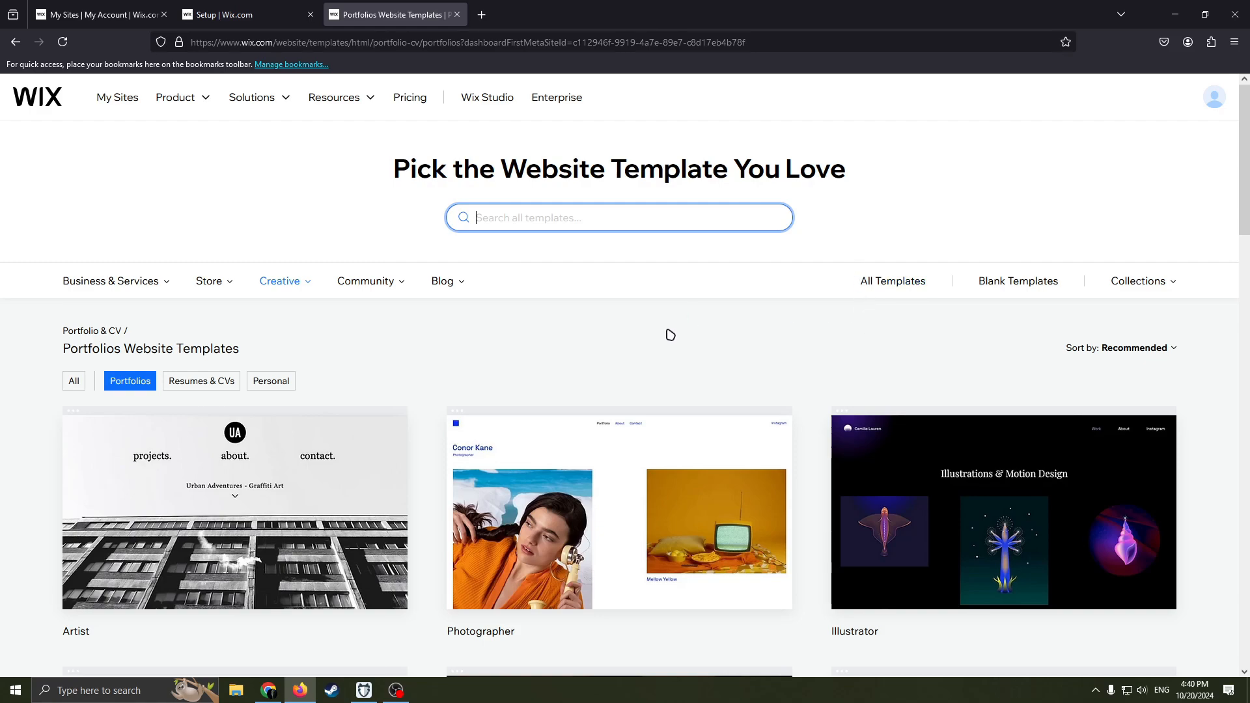
pyautogui.scroll(-3, 736, 325)
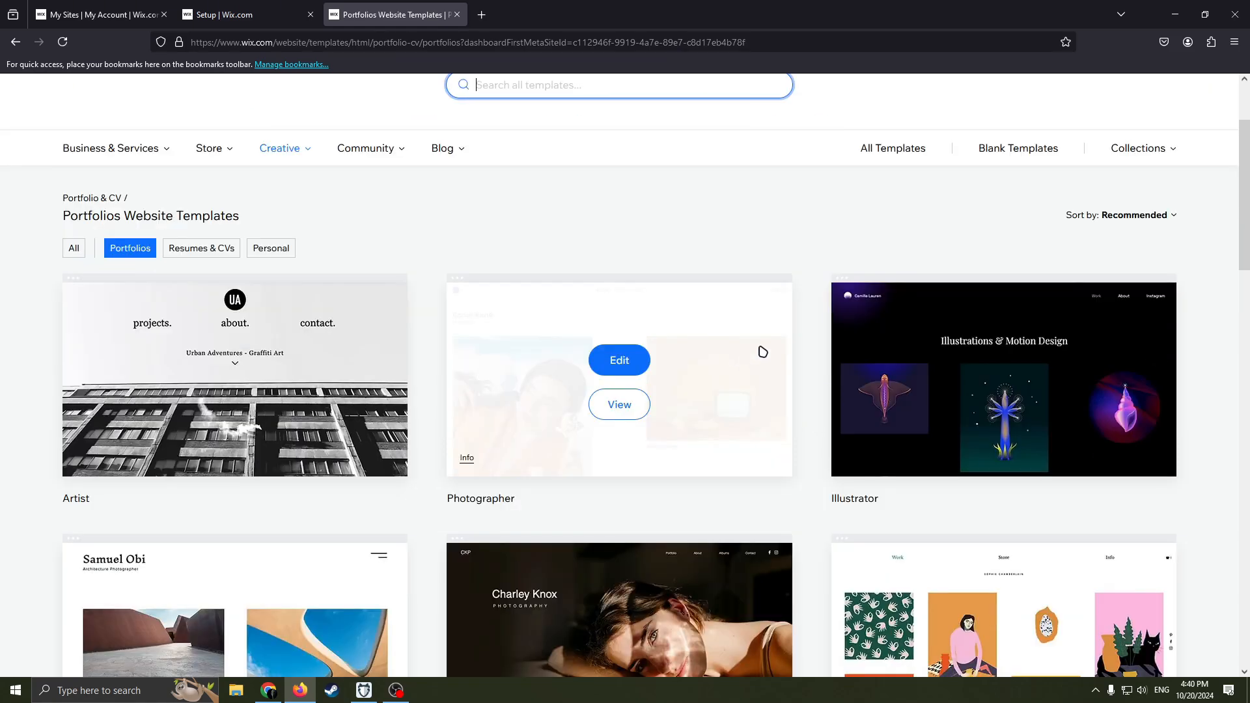
pyautogui.scroll(-6, 667, 400)
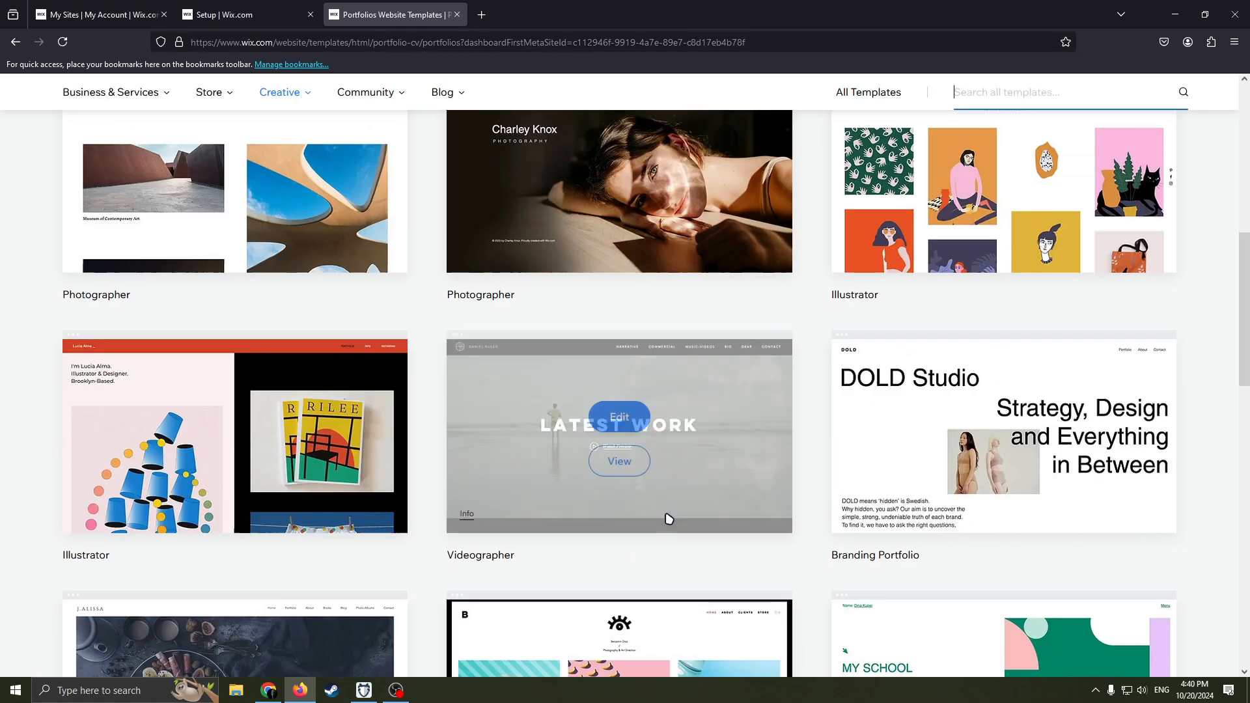
pyautogui.scroll(-4, 830, 586)
pyautogui.scroll(10, 673, 538)
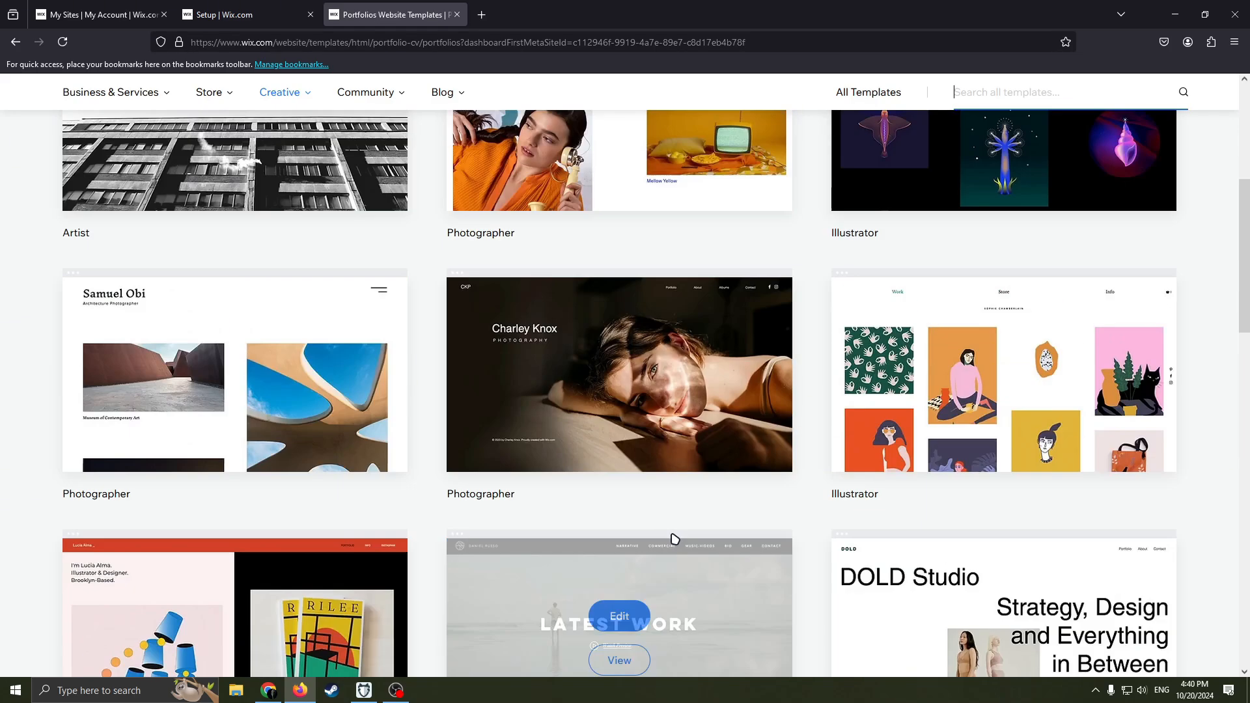
pyautogui.scroll(-1, 514, 452)
pyautogui.scroll(-3, 433, 539)
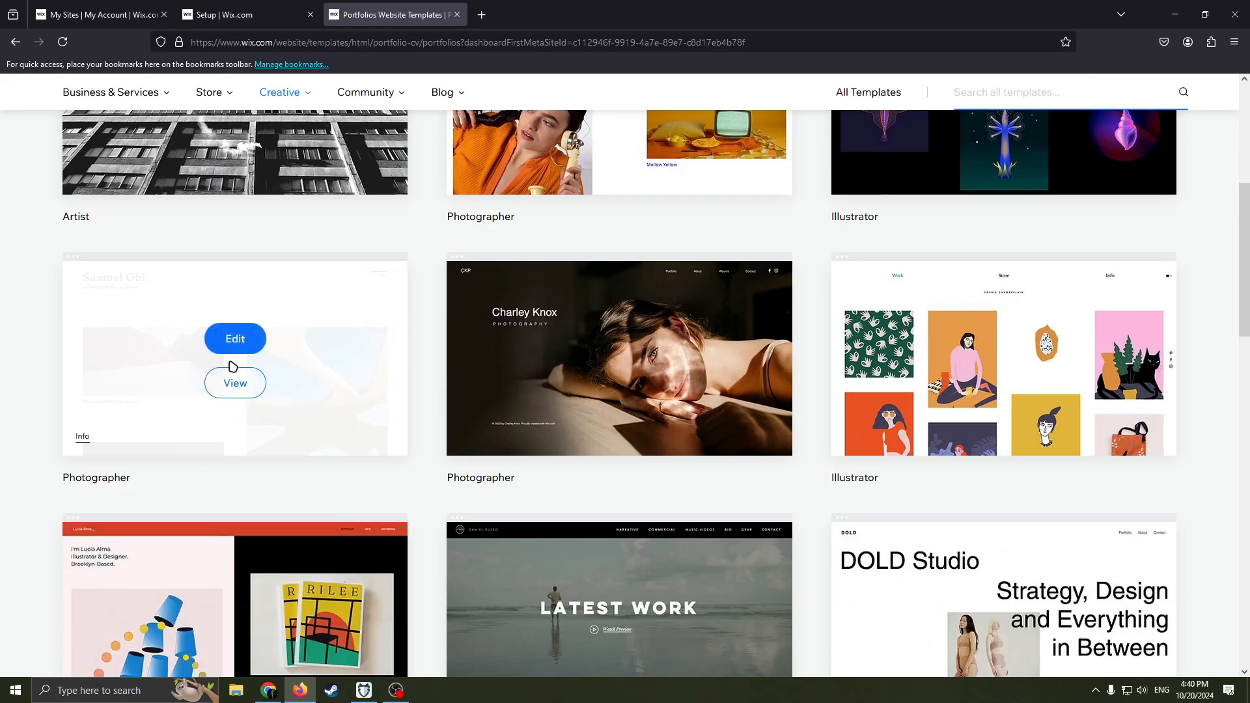
pyautogui.scroll(5, 383, 391)
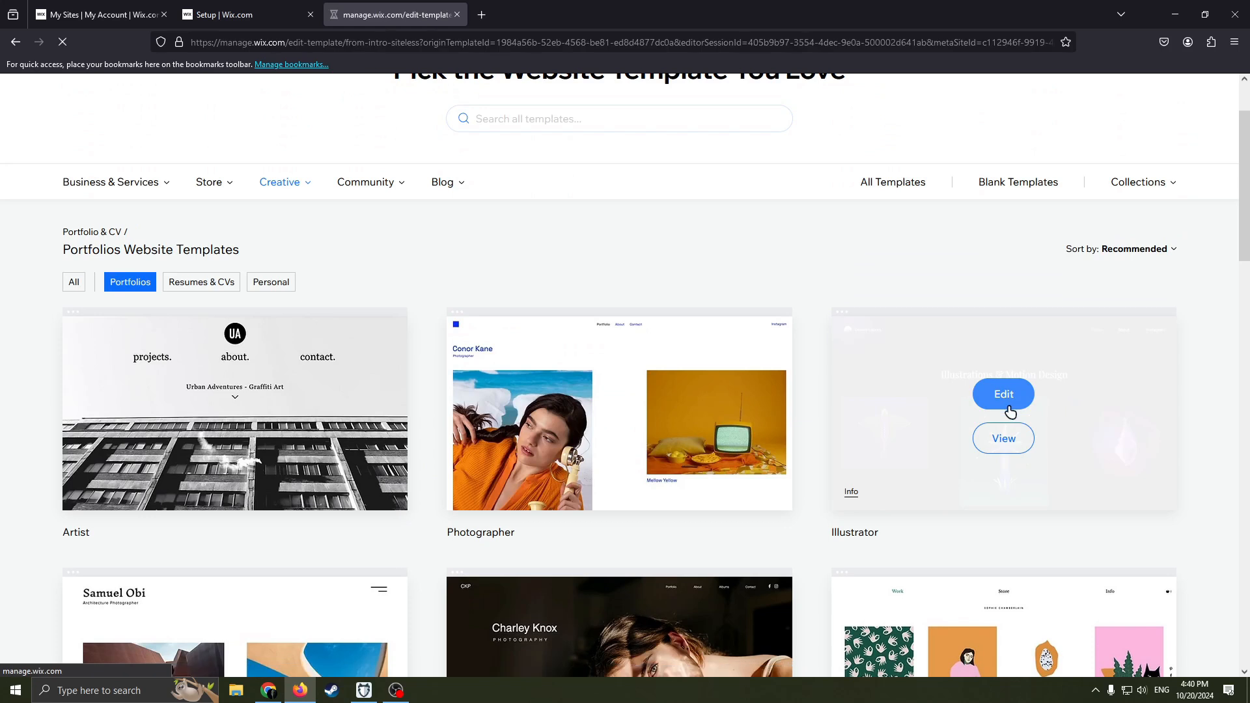
pyautogui.click(997, 394)
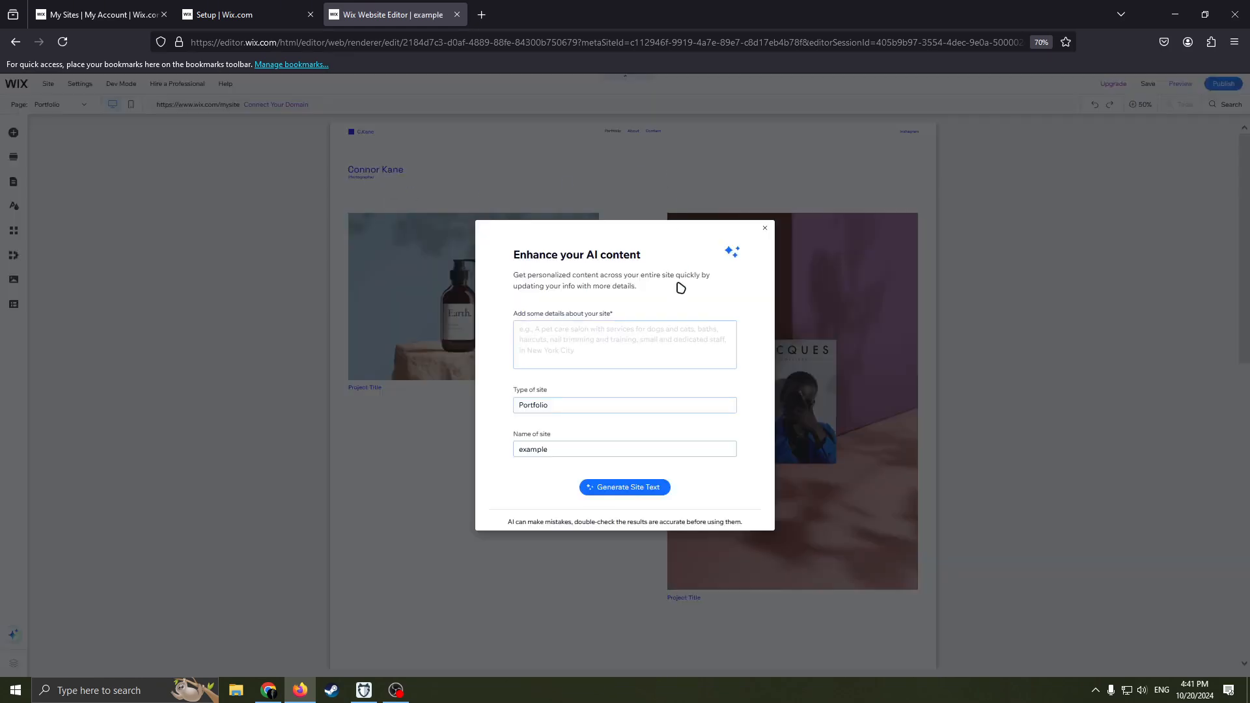
# Step: Dismiss the AI content dialog and restore the browser page to its normal zoom level
pyautogui.click(765, 229)
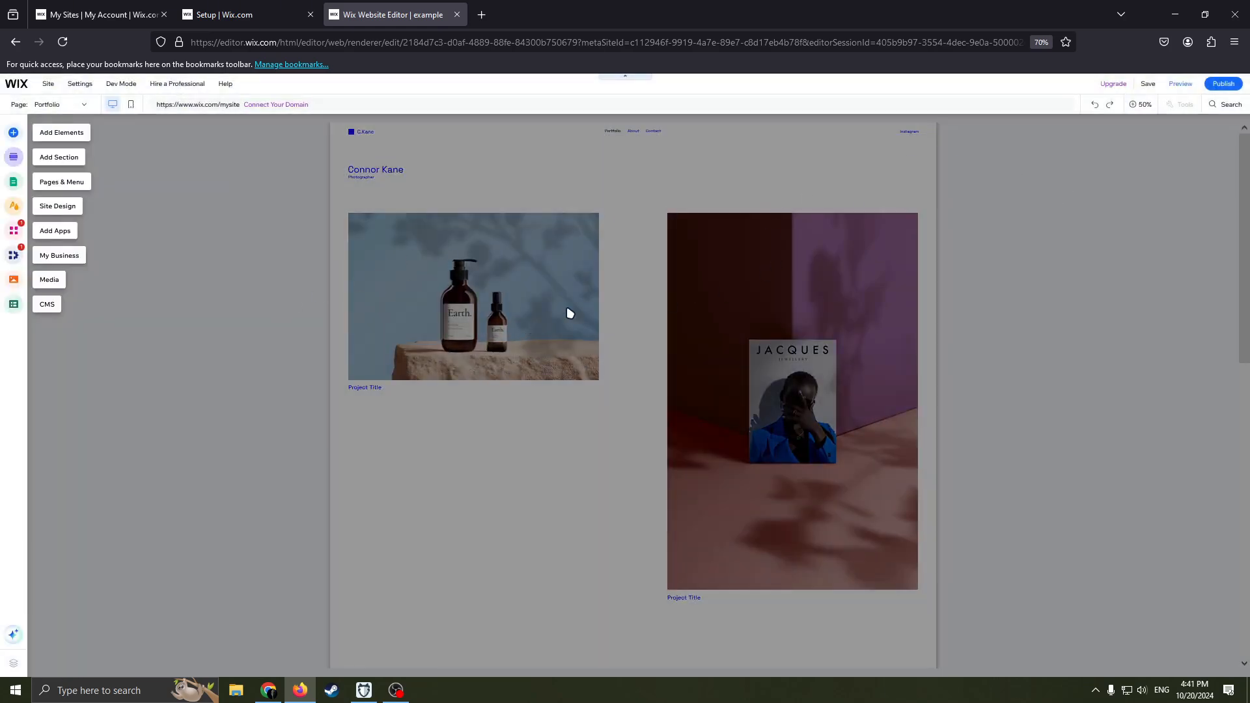
pyautogui.hotkey('ctrl', '+')
pyautogui.hotkey('ctrl', '+')
pyautogui.hotkey('ctrl', '+')
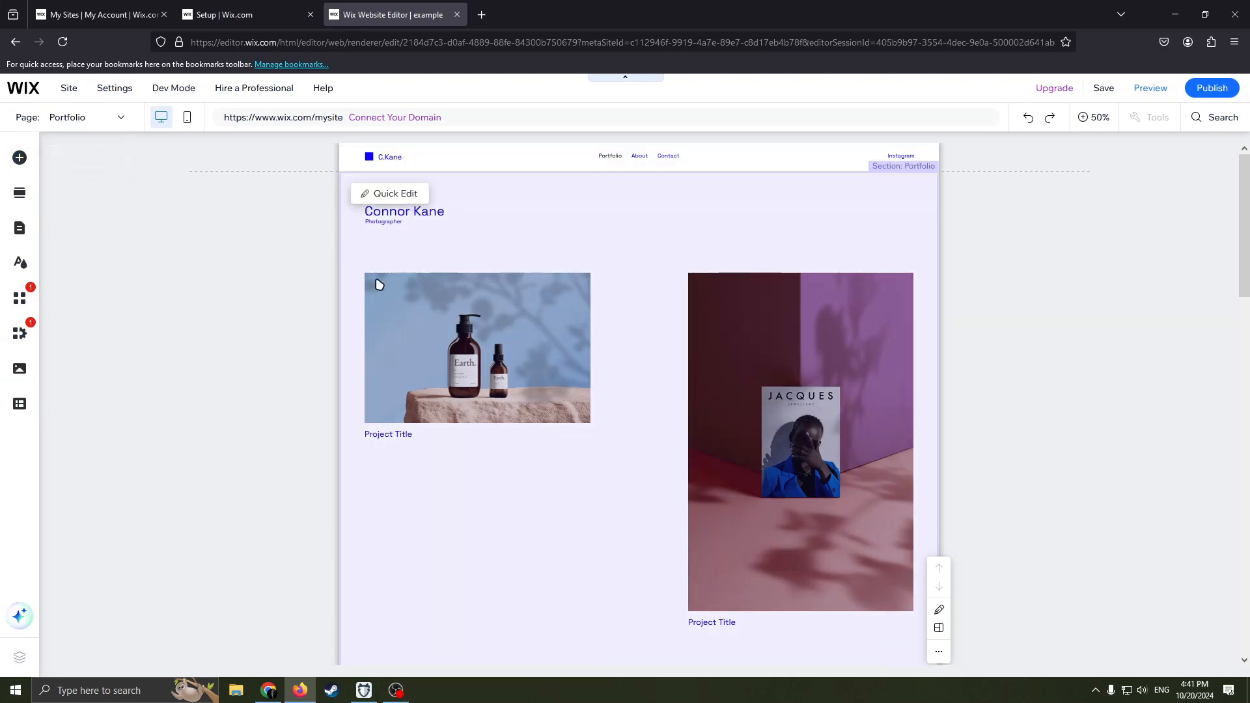
pyautogui.scroll(-2, 482, 370)
pyautogui.scroll(2, 475, 388)
# Step: Select the portfolio gallery on the Portfolio page and open its project management
pyautogui.rightClick(470, 376)
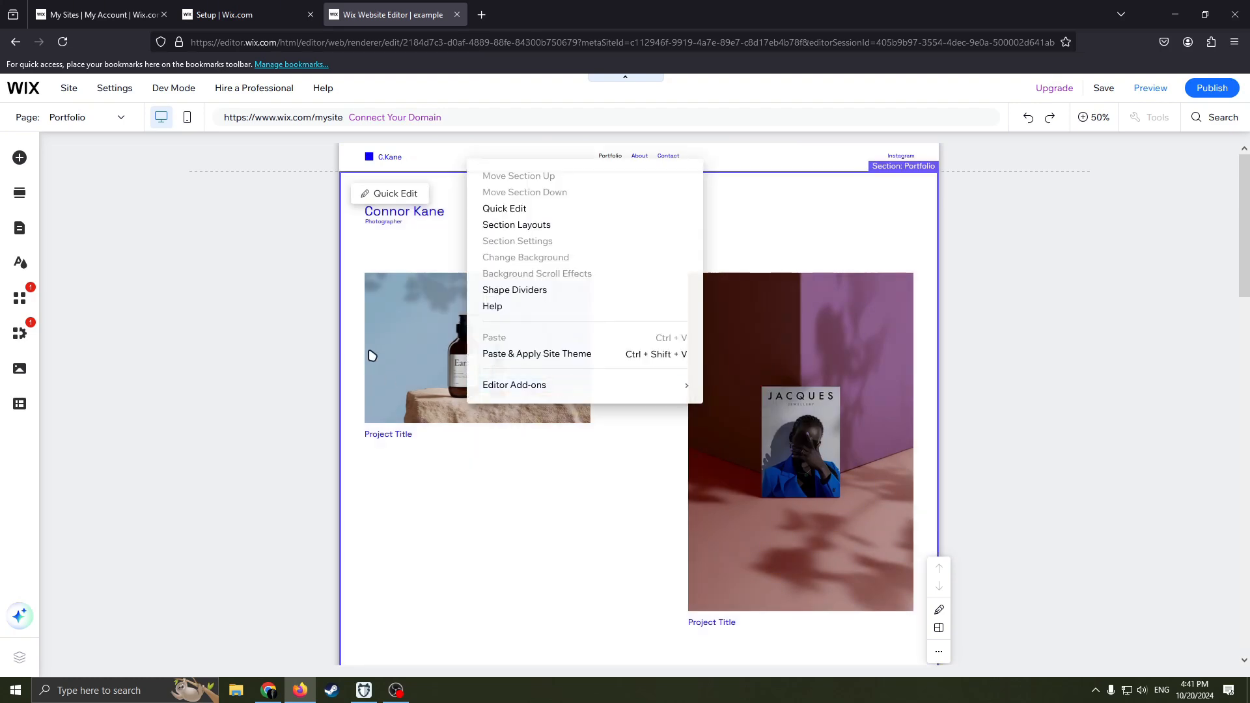
pyautogui.click(416, 362)
pyautogui.doubleClick(434, 360)
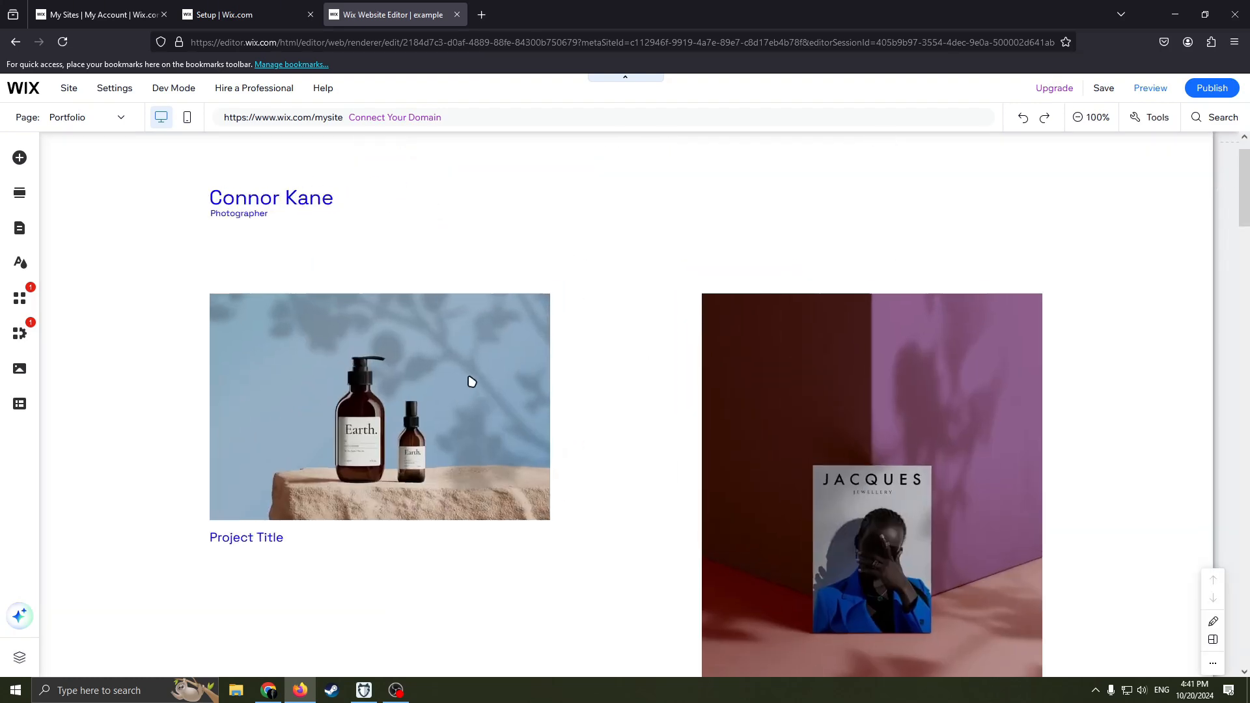
pyautogui.doubleClick(323, 430)
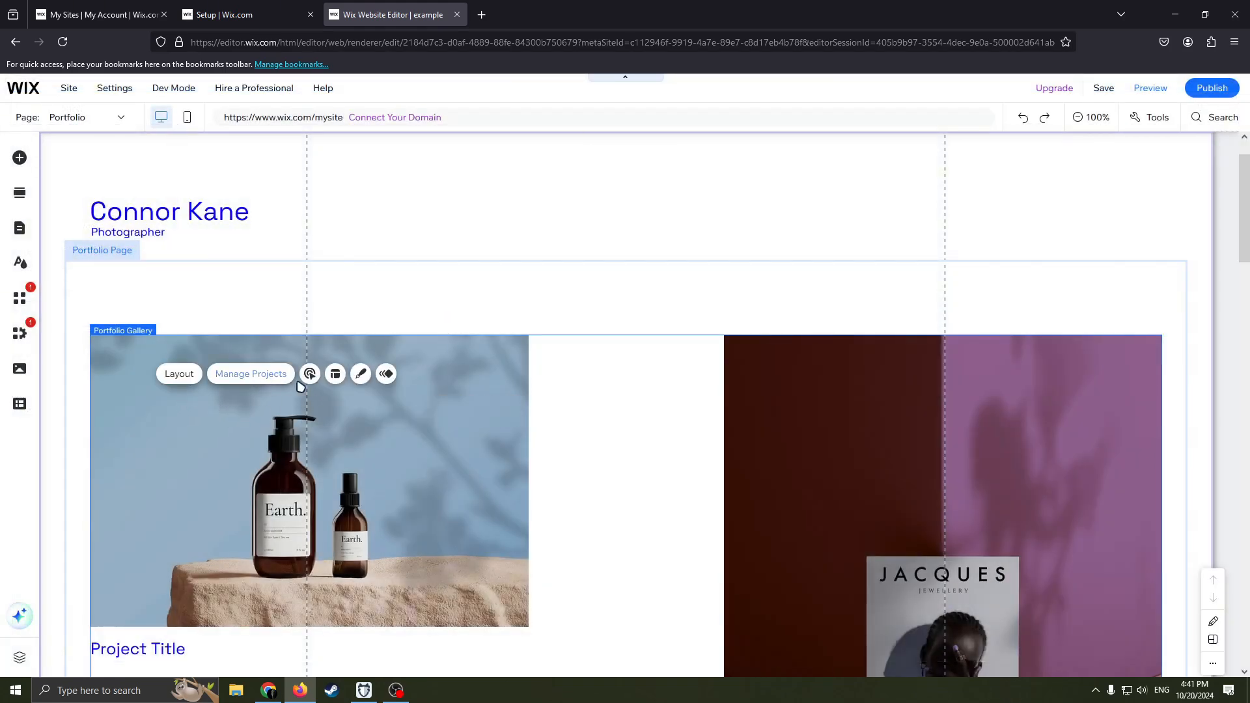
pyautogui.click(255, 373)
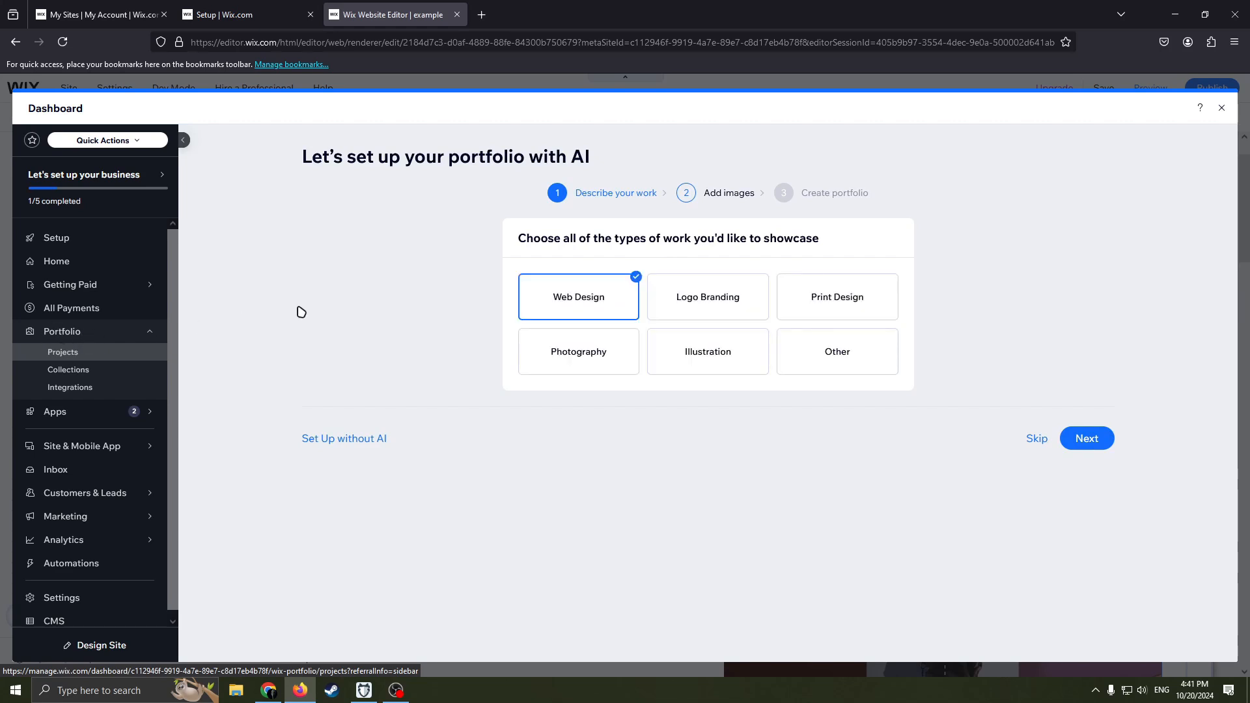
# Step: Choose only Logo Branding and Print Design as the work types to showcase and continue to adding images
pyautogui.click(589, 348)
pyautogui.click(655, 306)
pyautogui.click(659, 350)
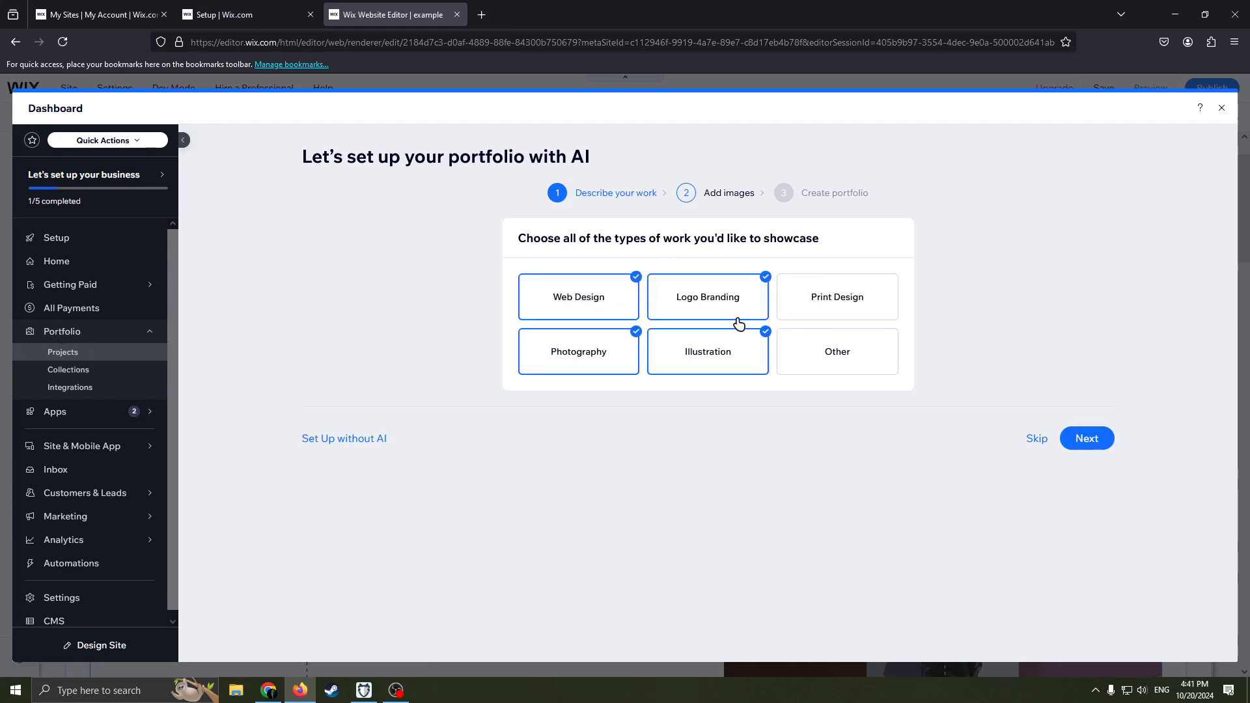
pyautogui.click(737, 317)
pyautogui.click(730, 349)
pyautogui.click(599, 316)
pyautogui.click(600, 344)
pyautogui.click(690, 314)
pyautogui.click(834, 298)
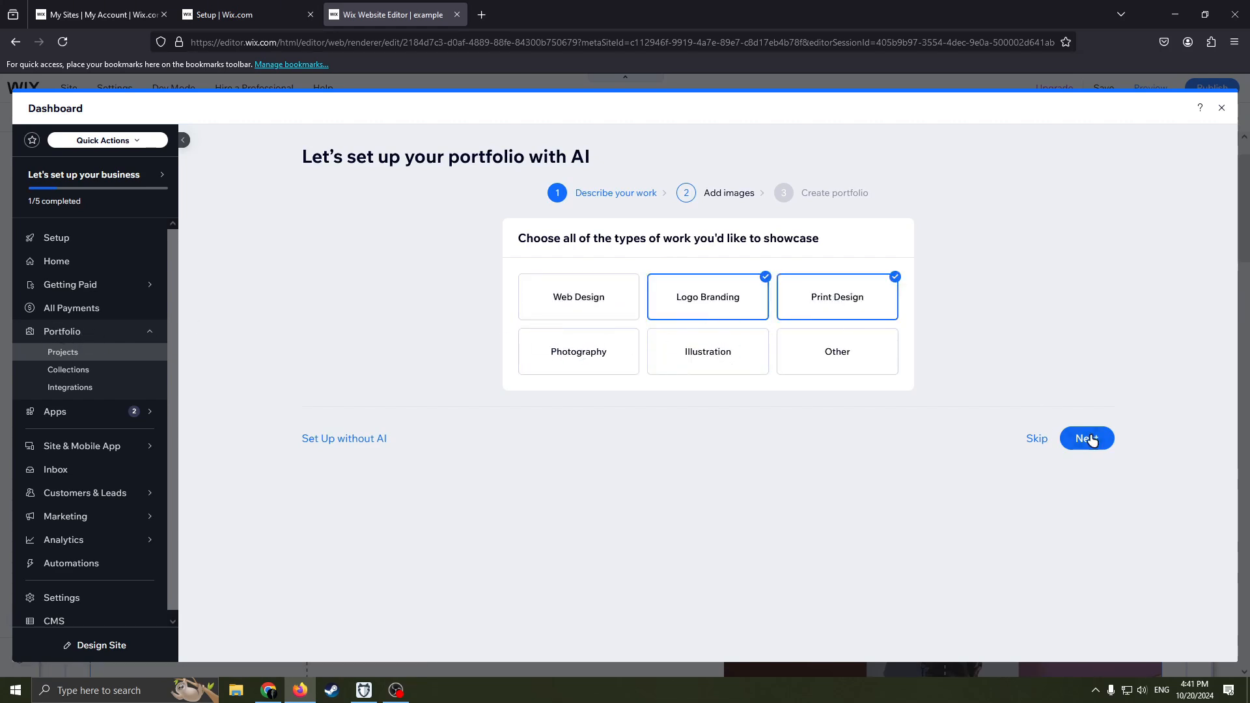
pyautogui.click(1092, 441)
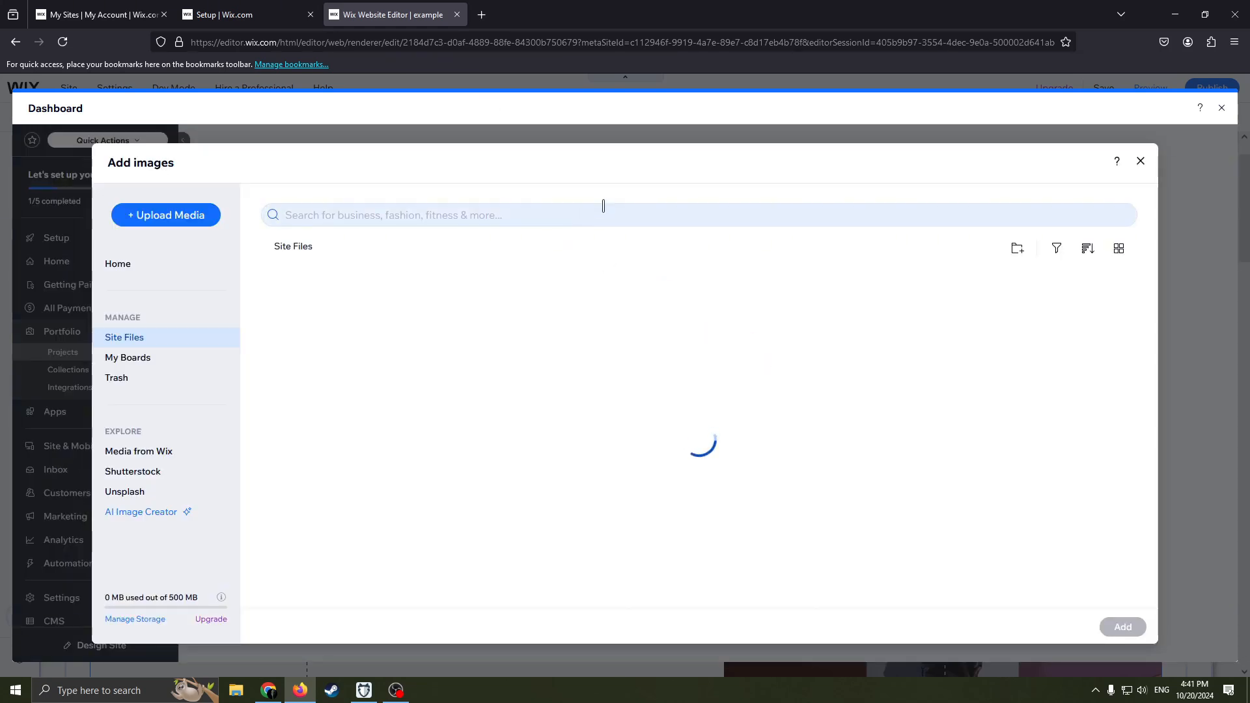
# Step: Examine the media upload options for the portfolio images, and close the portfolio setup to return to the editor
pyautogui.moveTo(451, 187); pyautogui.dragTo(358, 207)
pyautogui.click(154, 169)
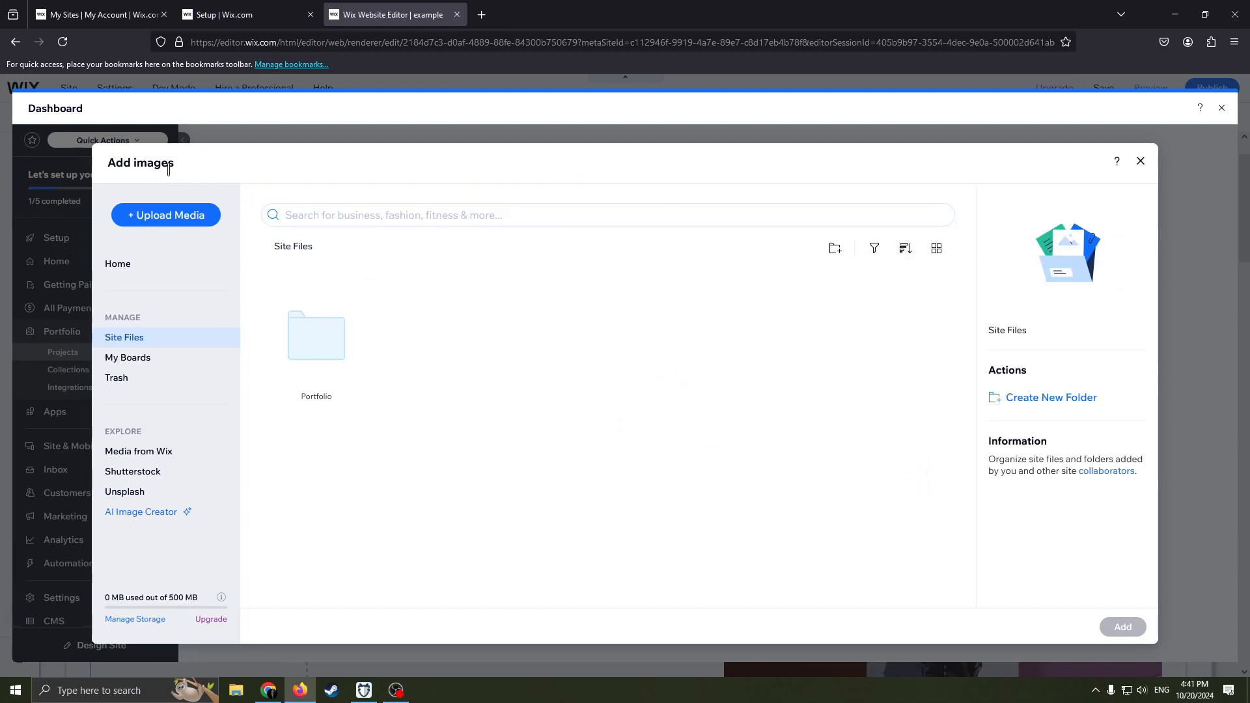
pyautogui.moveTo(168, 169); pyautogui.dragTo(139, 165)
pyautogui.click(174, 215)
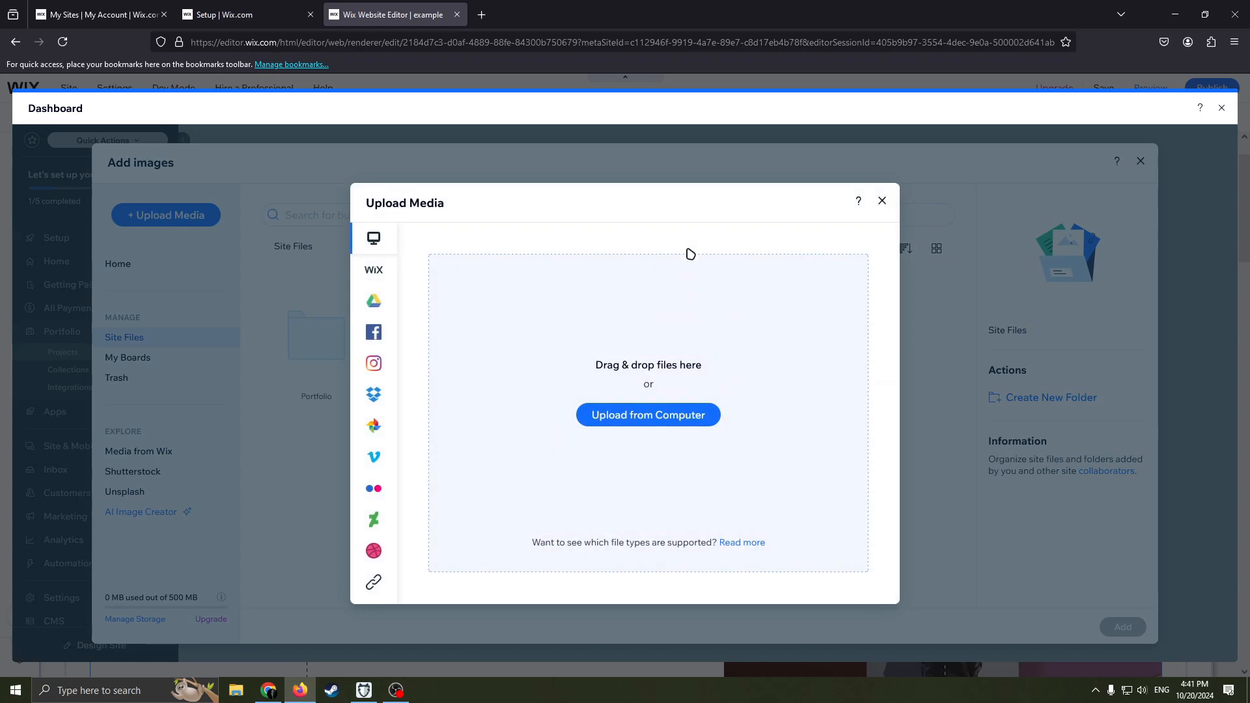
pyautogui.click(881, 201)
pyautogui.click(1140, 162)
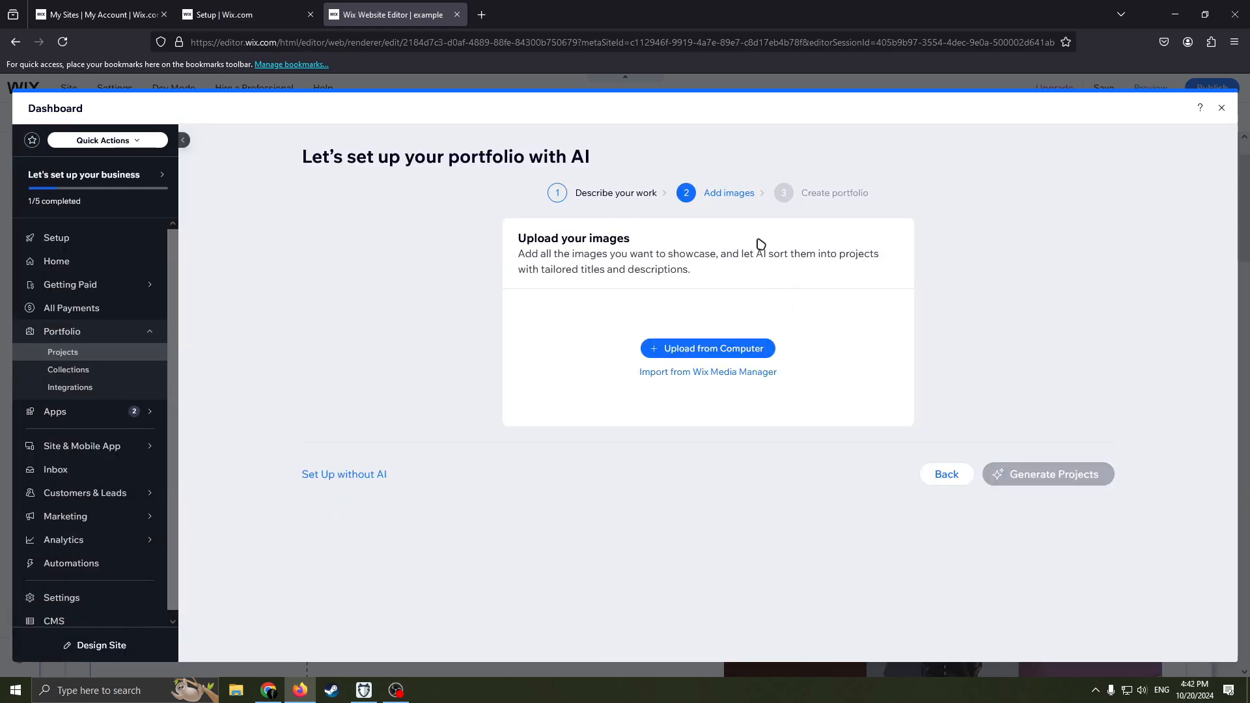
pyautogui.click(1222, 108)
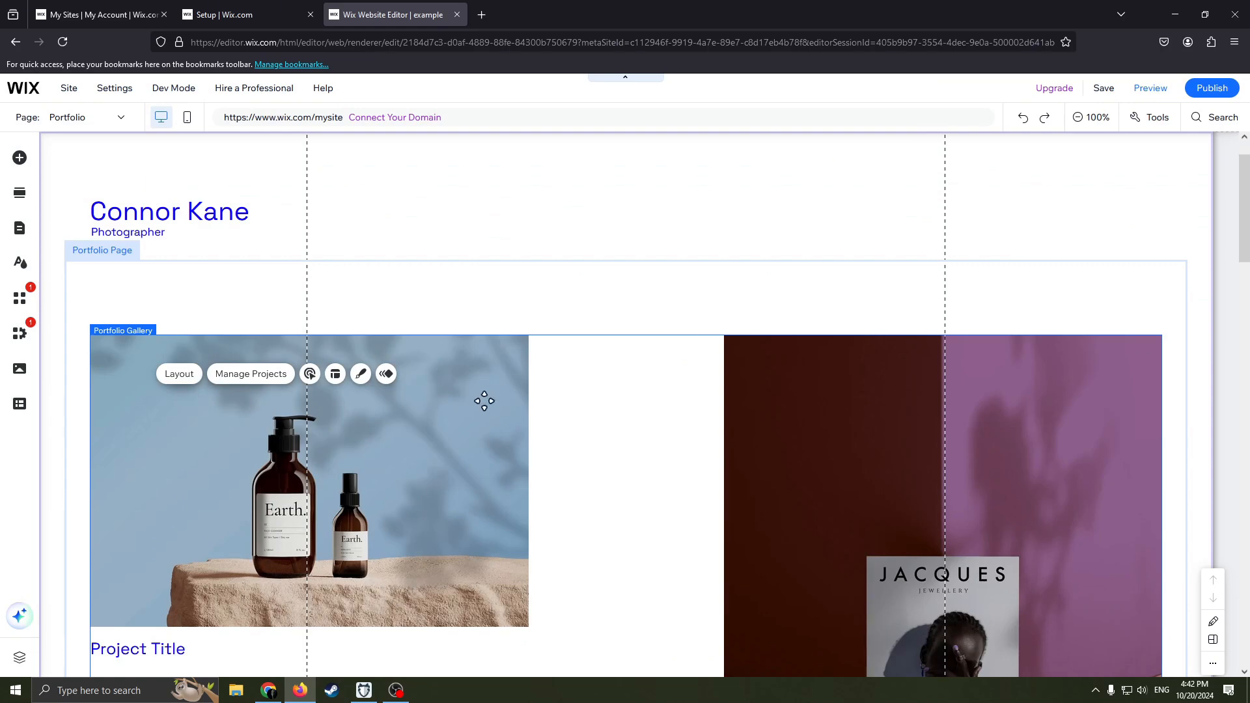
# Step: Look over the site's page list, the Portfolio page from header to footer, and the options available for the footer
pyautogui.click(78, 119)
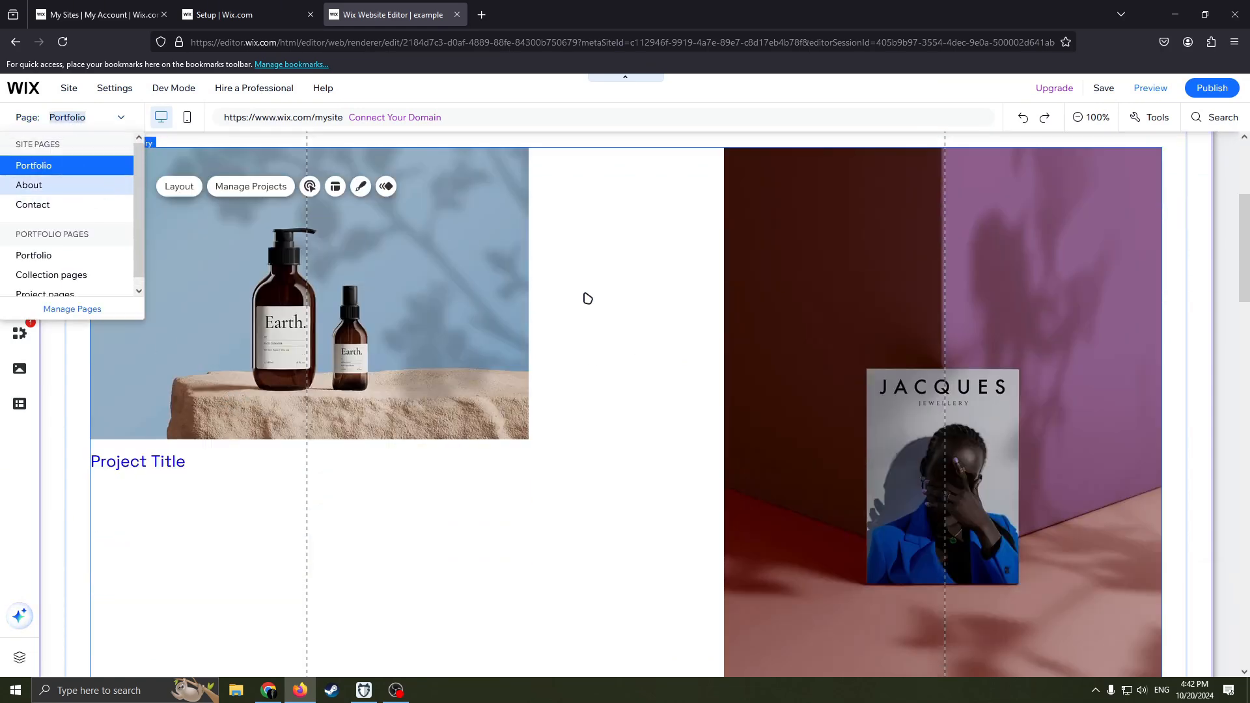
pyautogui.scroll(5, 745, 293)
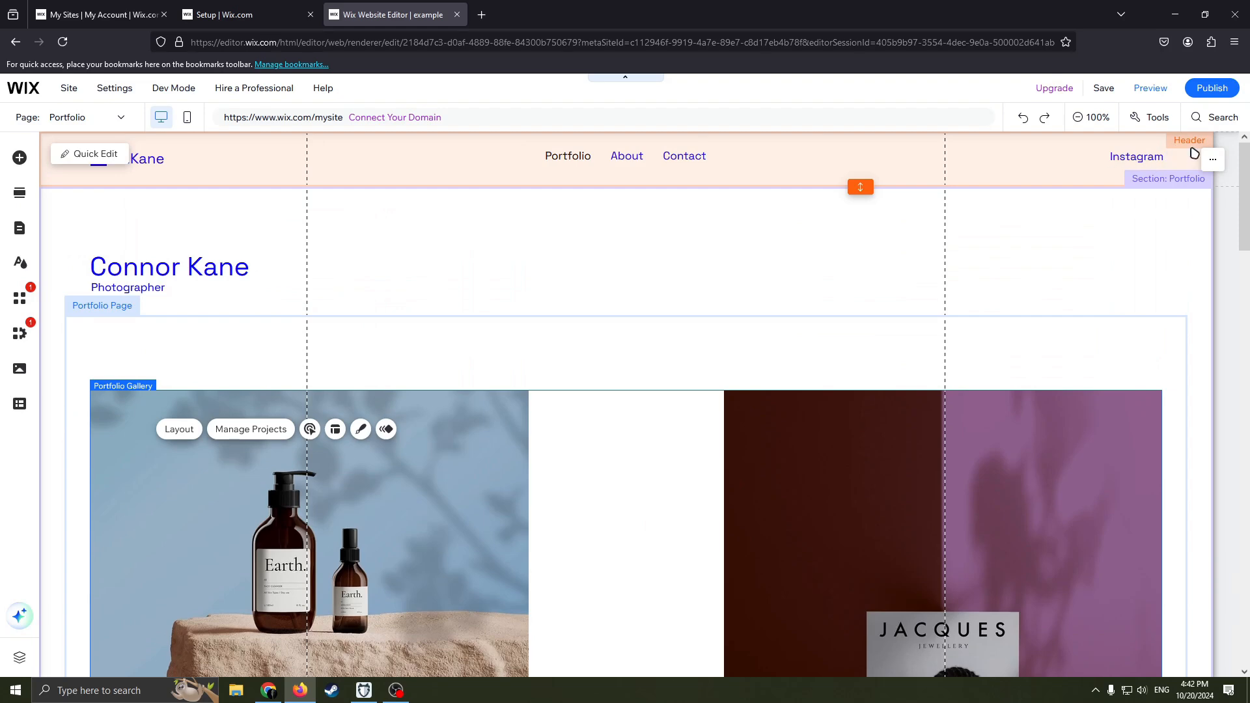
pyautogui.scroll(-15, 832, 441)
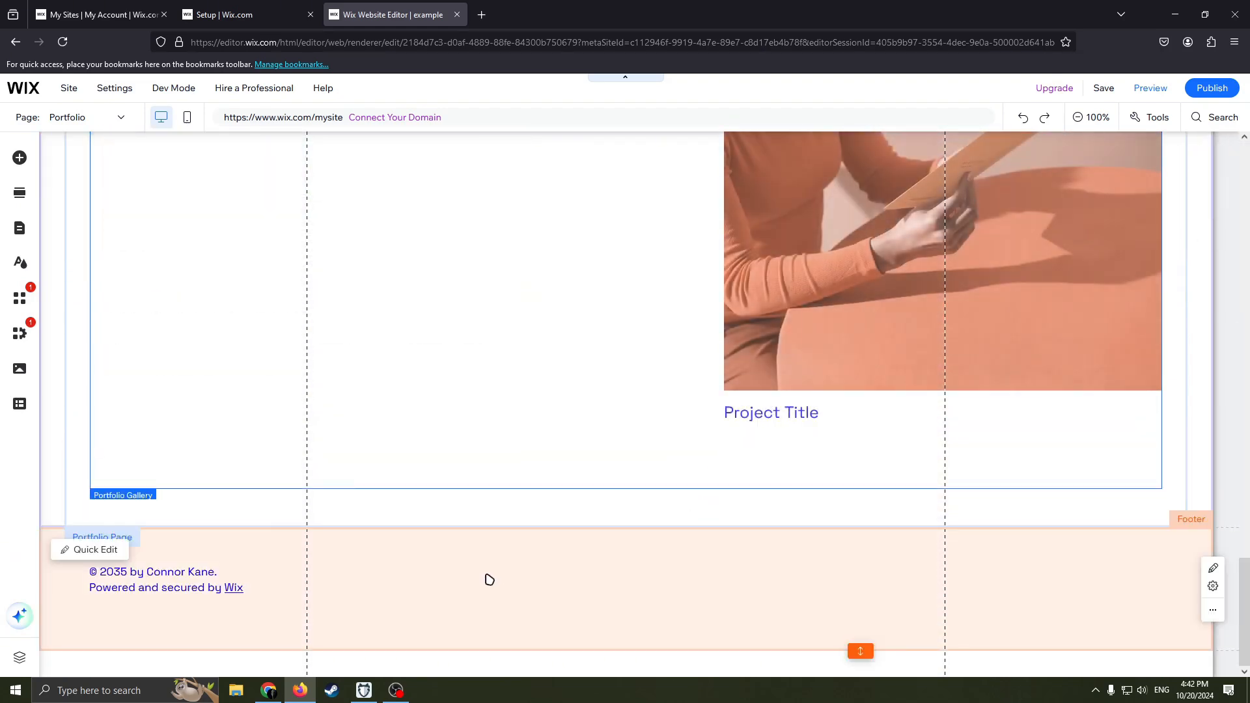
pyautogui.scroll(4, 495, 448)
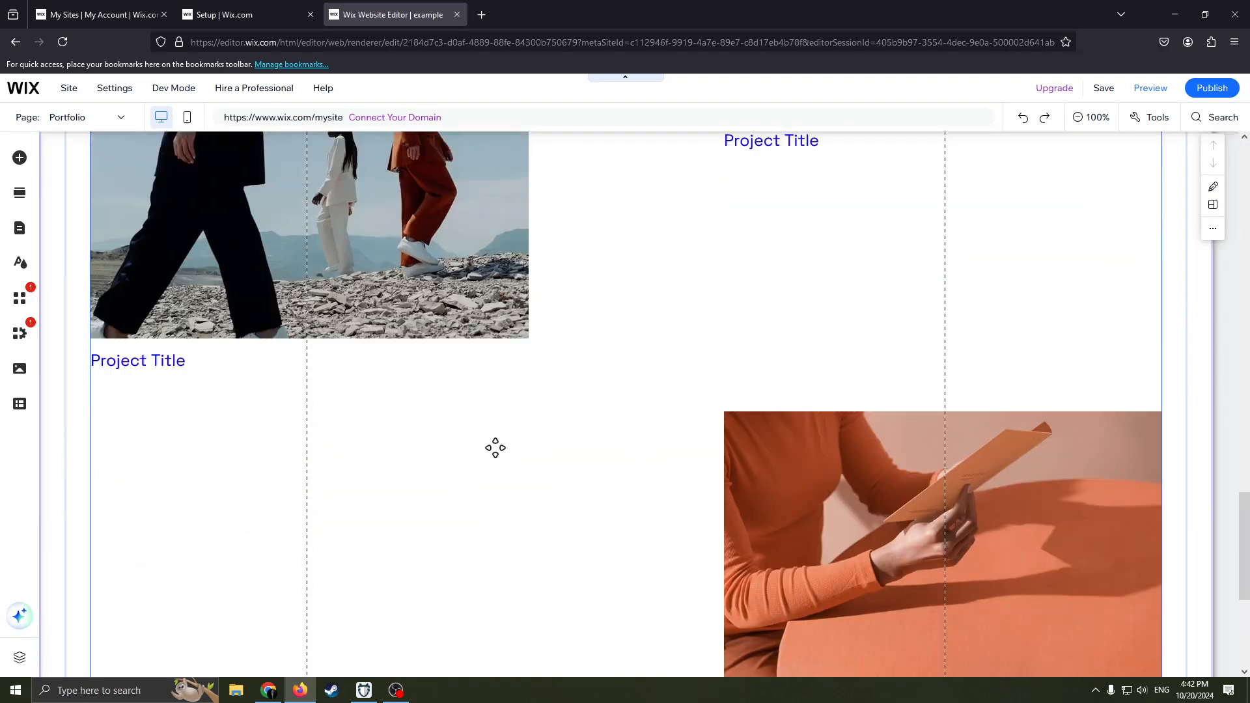
pyautogui.scroll(15, 495, 448)
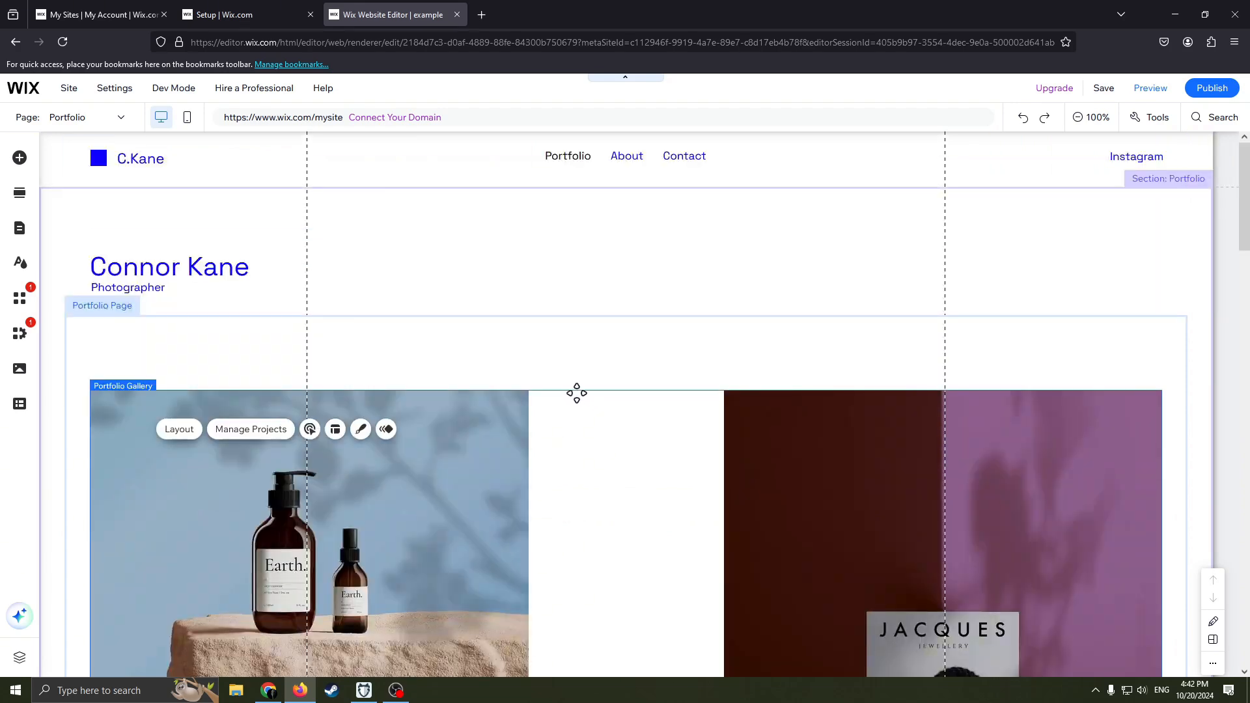
pyautogui.scroll(-8, 577, 393)
pyautogui.scroll(-5, 547, 421)
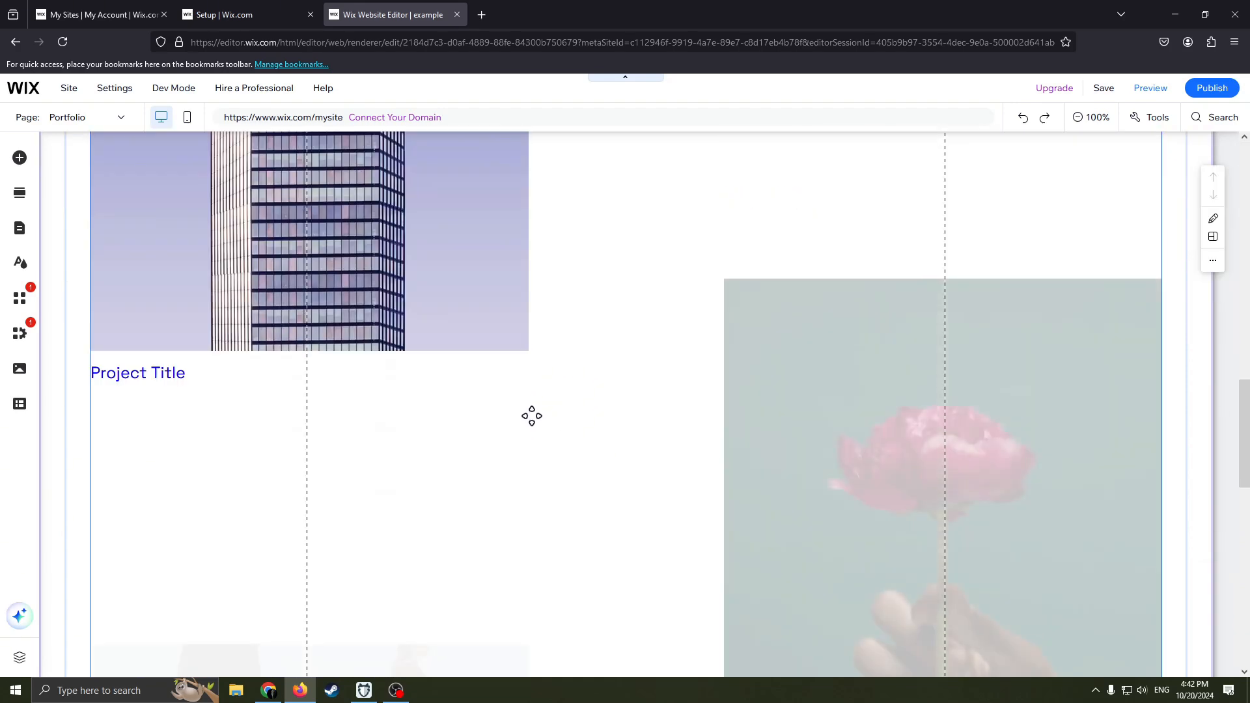
pyautogui.scroll(-5, 532, 416)
pyautogui.rightClick(521, 566)
pyautogui.moveTo(637, 424)
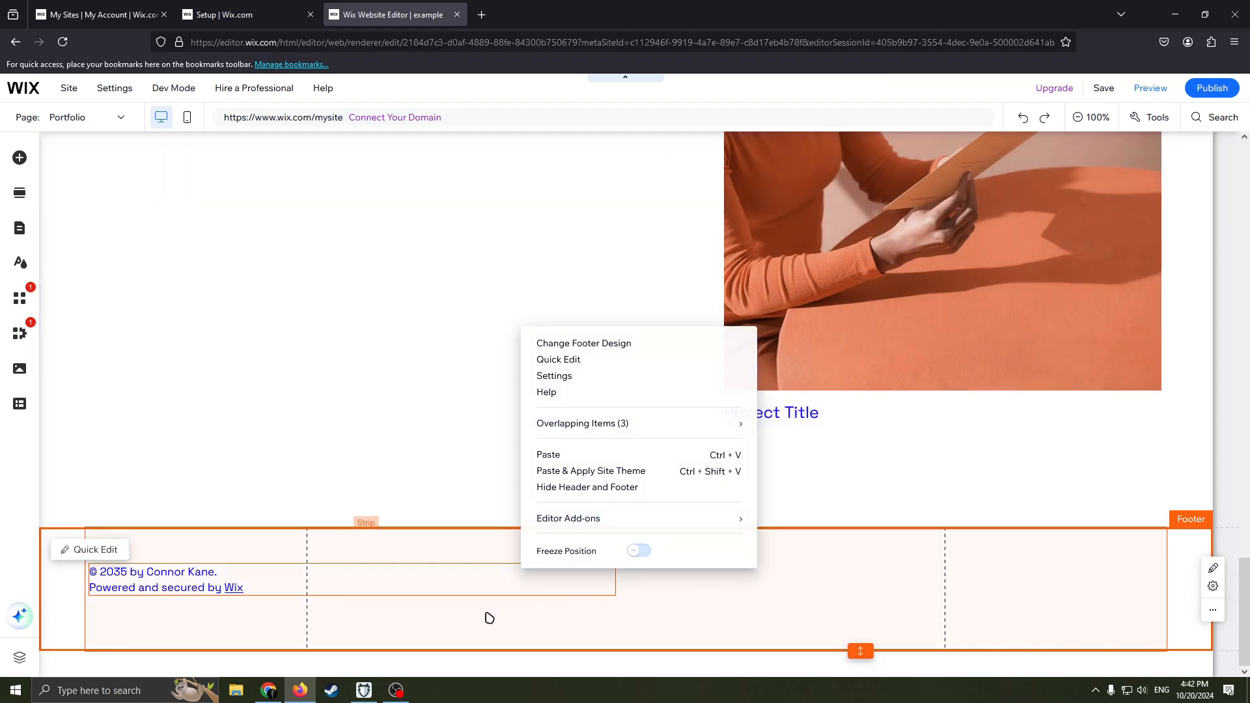
pyautogui.click(40, 532)
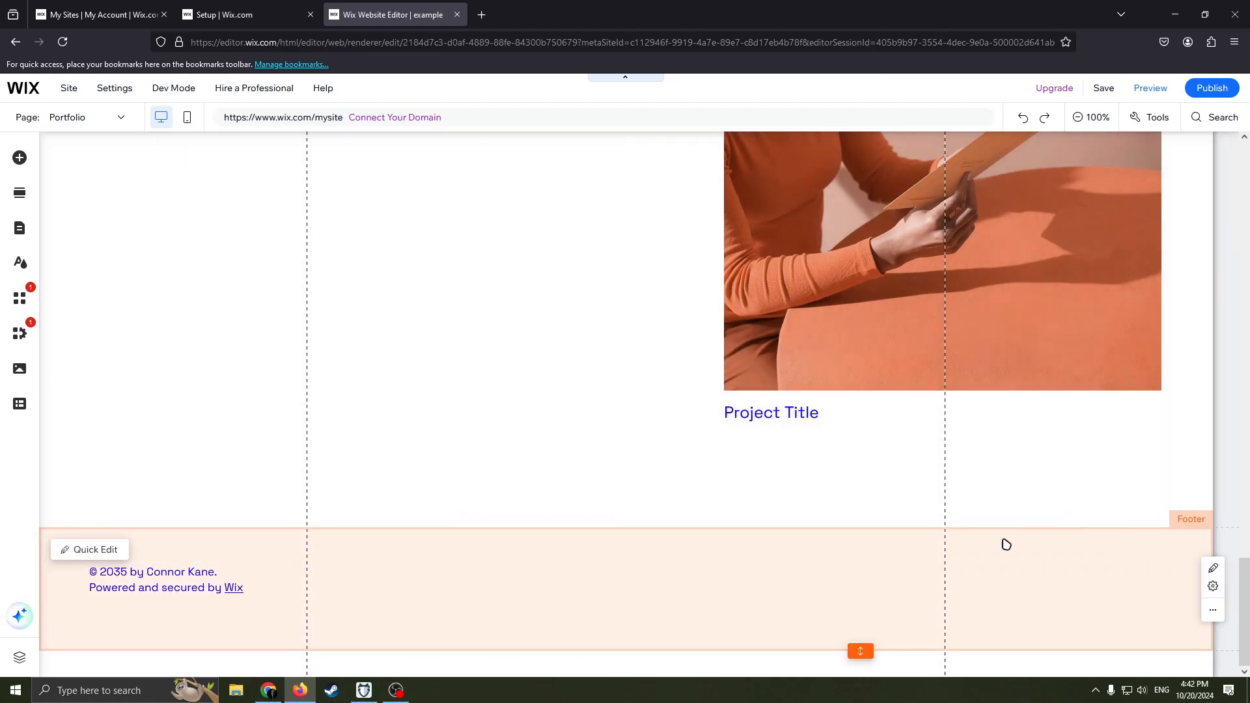
pyautogui.scroll(5, 539, 369)
pyautogui.scroll(10, 539, 370)
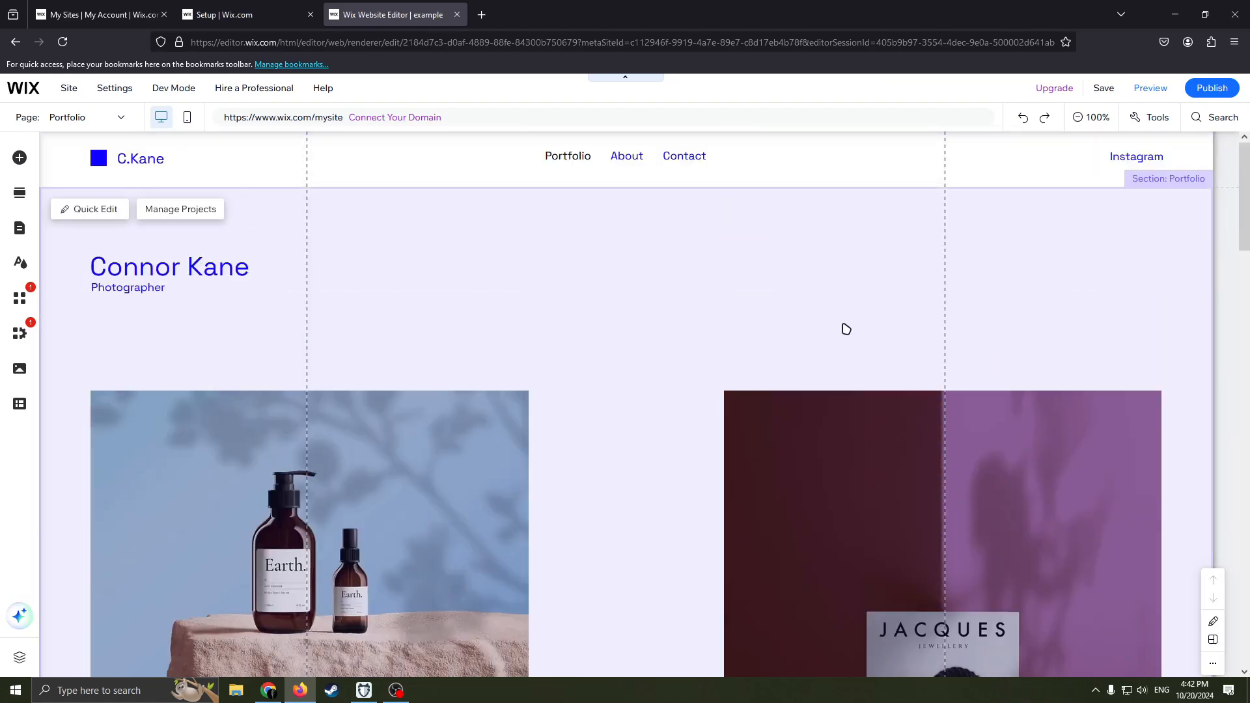
pyautogui.scroll(-3, 892, 358)
pyautogui.scroll(3, 784, 319)
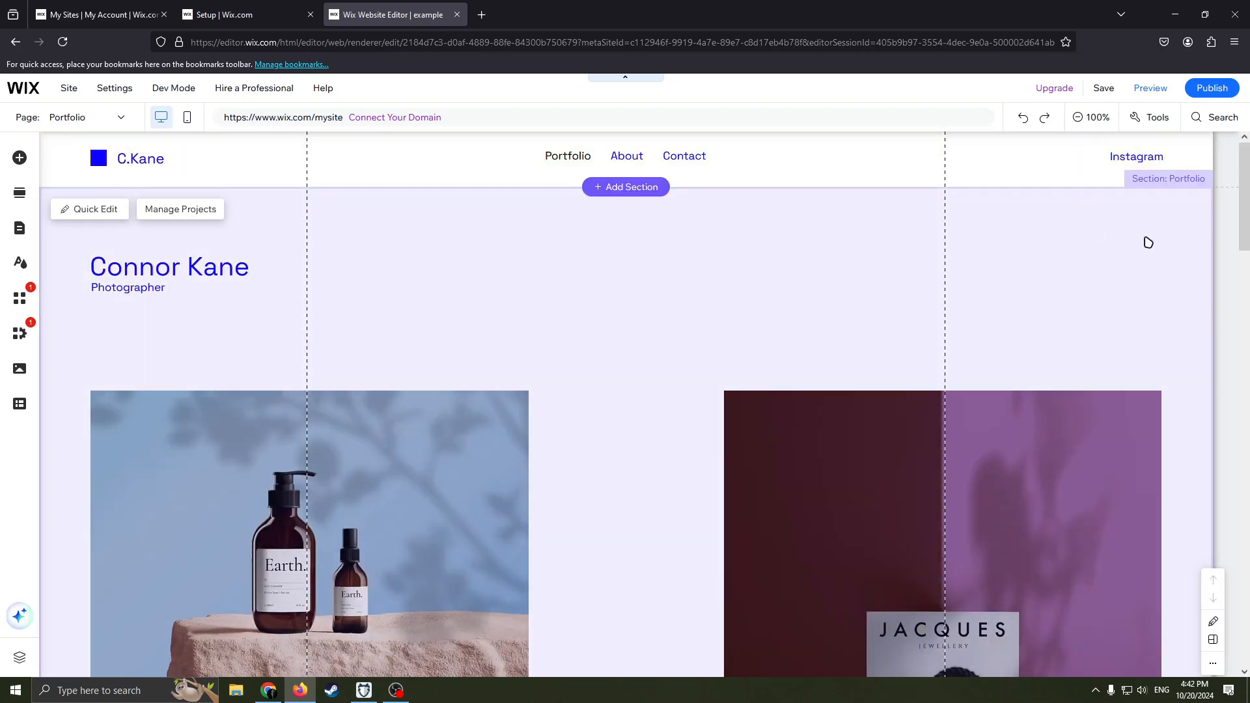
pyautogui.scroll(-9, 662, 424)
pyautogui.scroll(9, 740, 404)
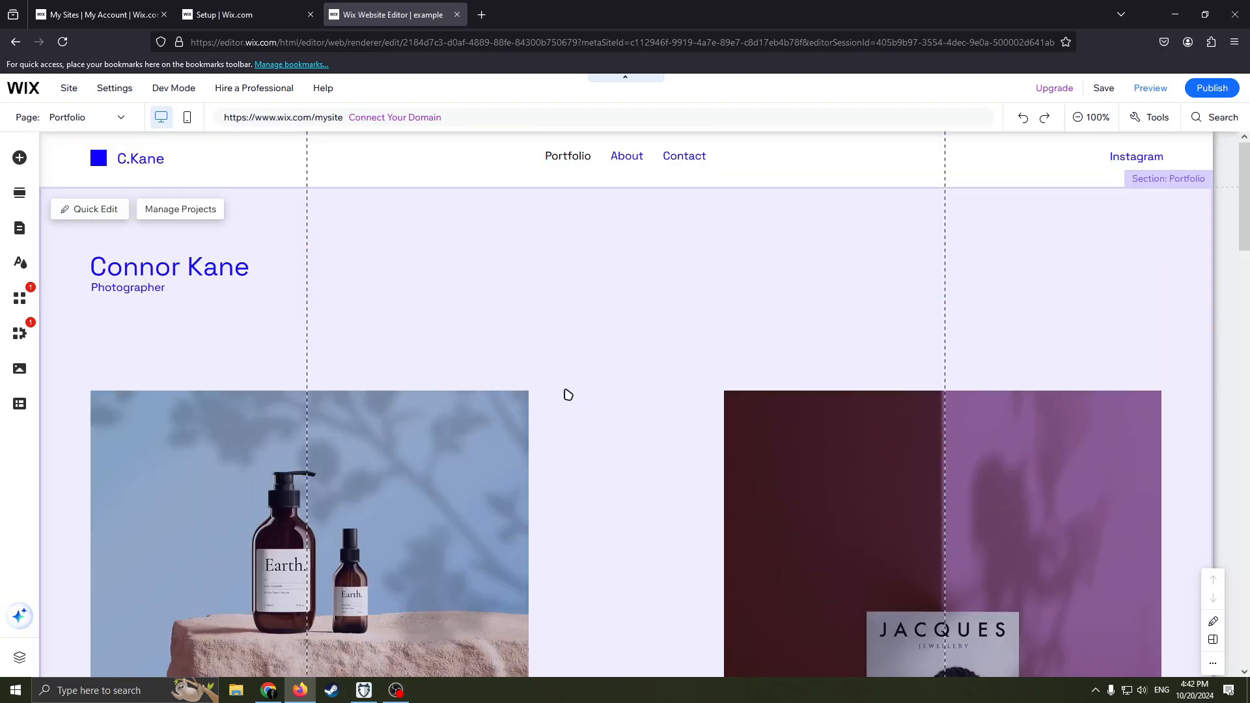
pyautogui.scroll(-5, 568, 395)
pyautogui.rightClick(279, 279)
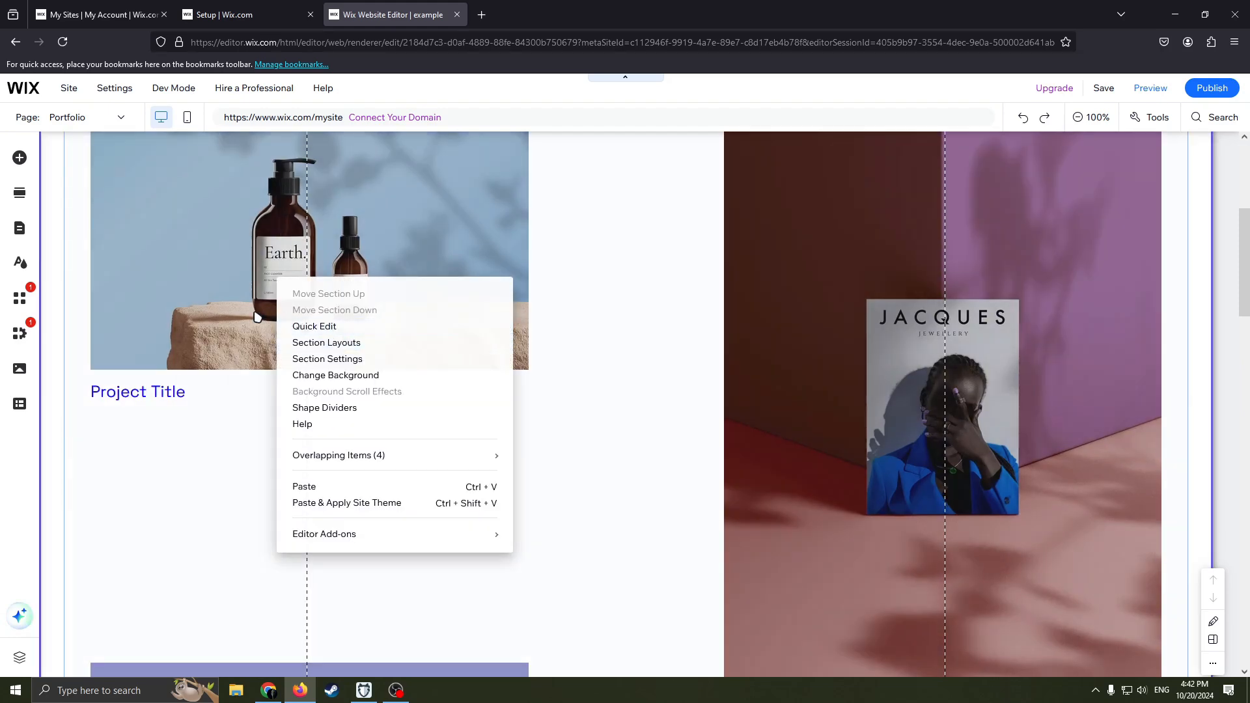
pyautogui.doubleClick(239, 312)
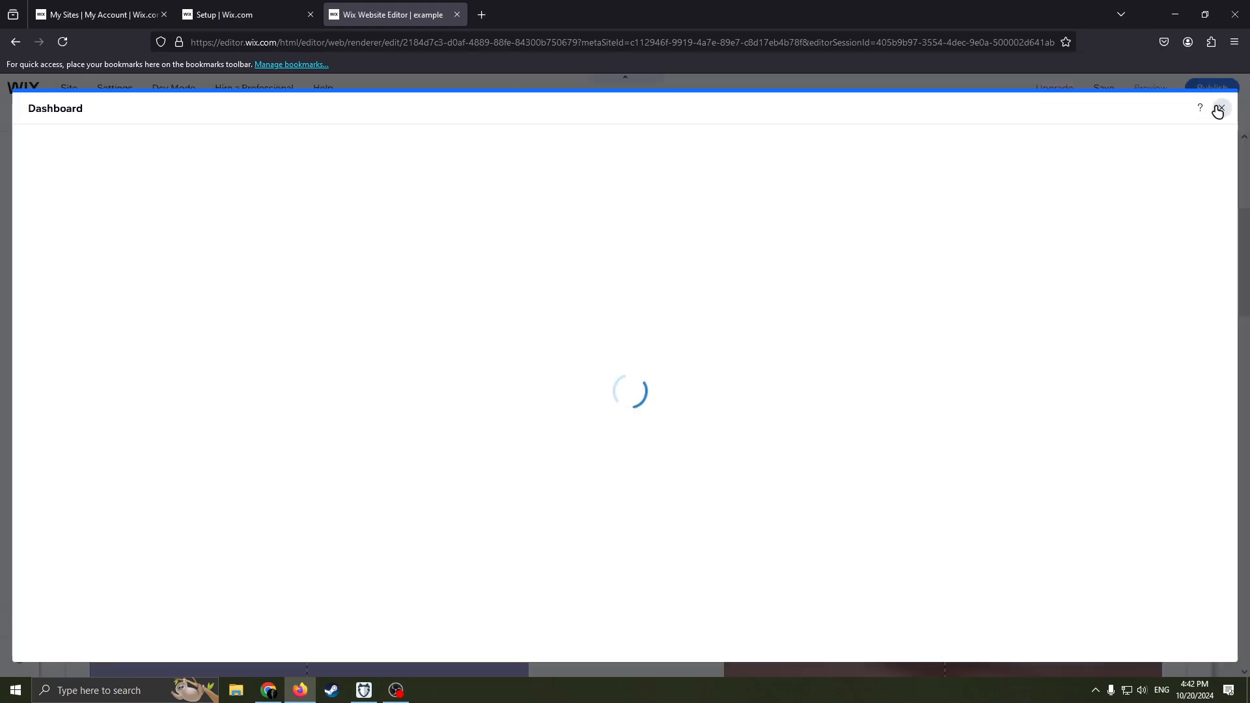
pyautogui.click(1222, 108)
# Step: Try the Collage, Grid, Slideshow, Slider, Thumbnails and Strip layouts on the portfolio gallery, and settle on Column
pyautogui.rightClick(163, 317)
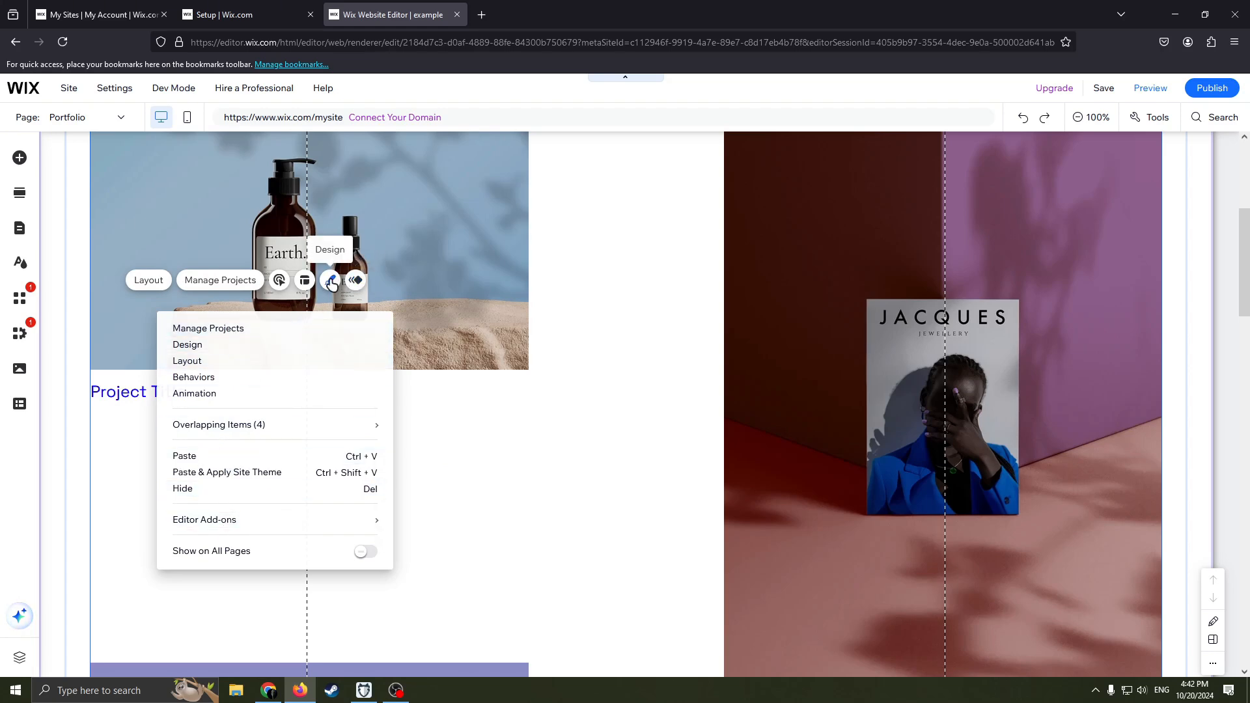
pyautogui.click(156, 284)
pyautogui.scroll(4, 499, 340)
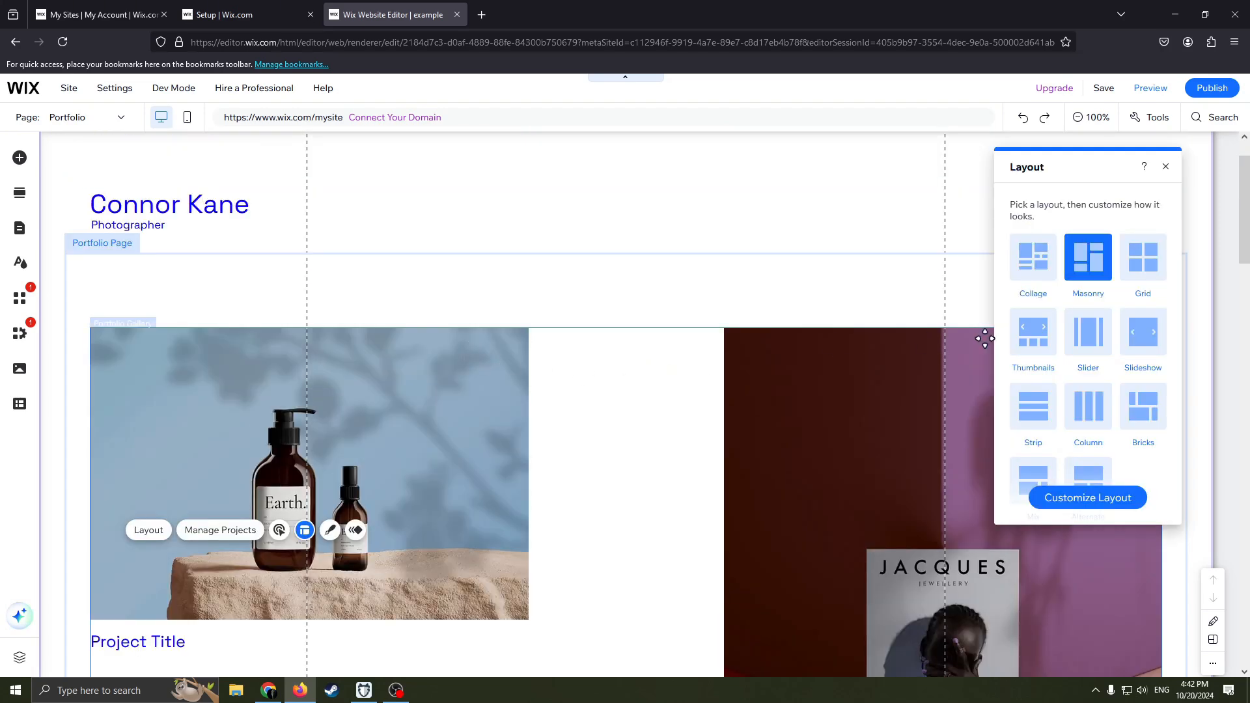
pyautogui.click(1034, 256)
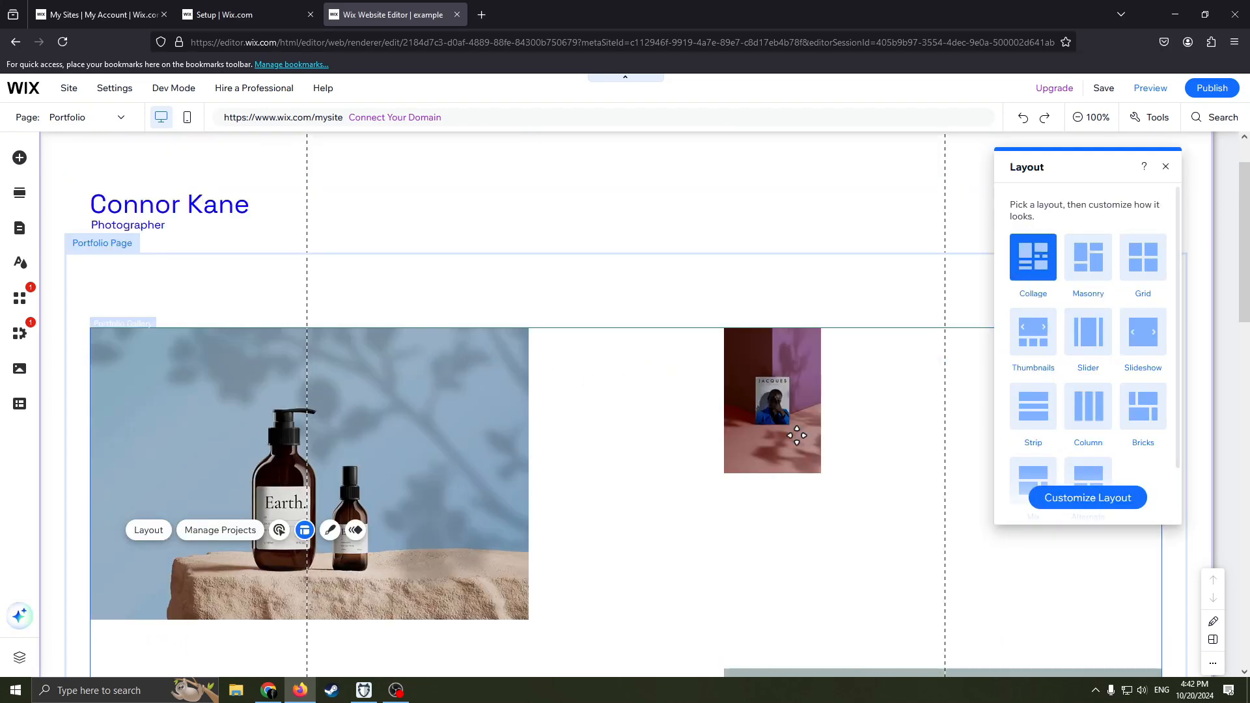
pyautogui.click(1143, 258)
pyautogui.click(1143, 334)
pyautogui.click(1088, 333)
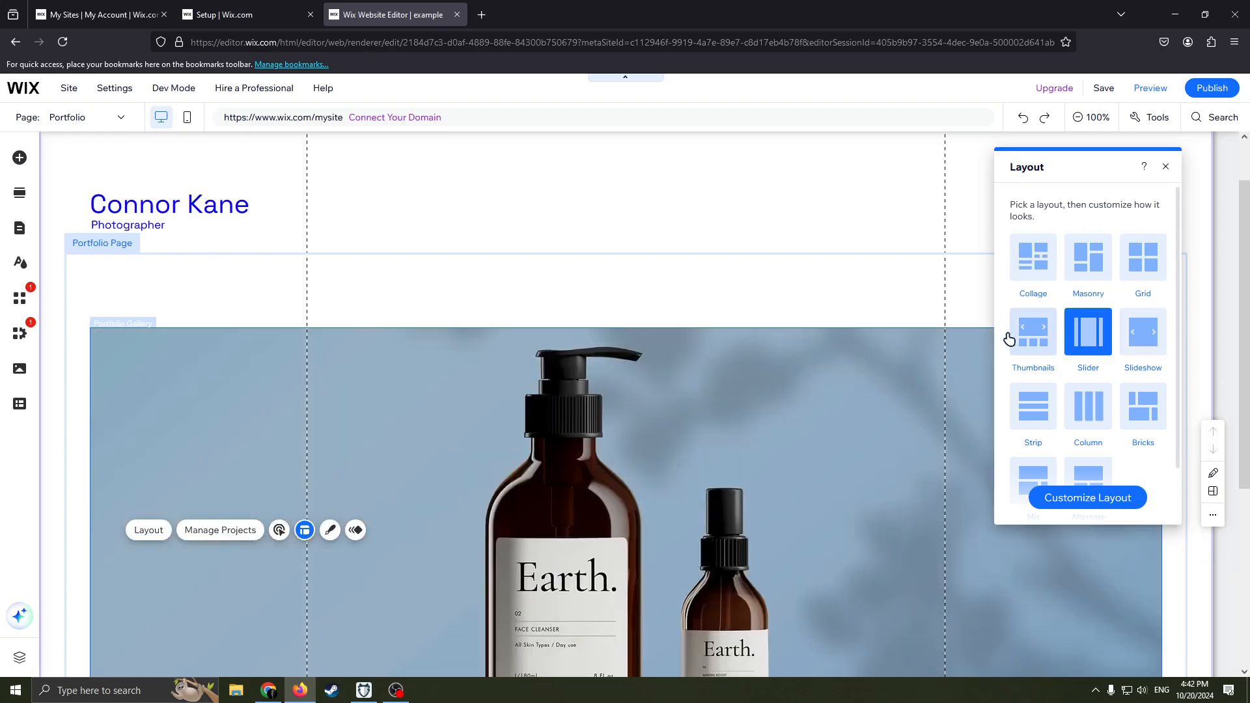
pyautogui.click(1016, 339)
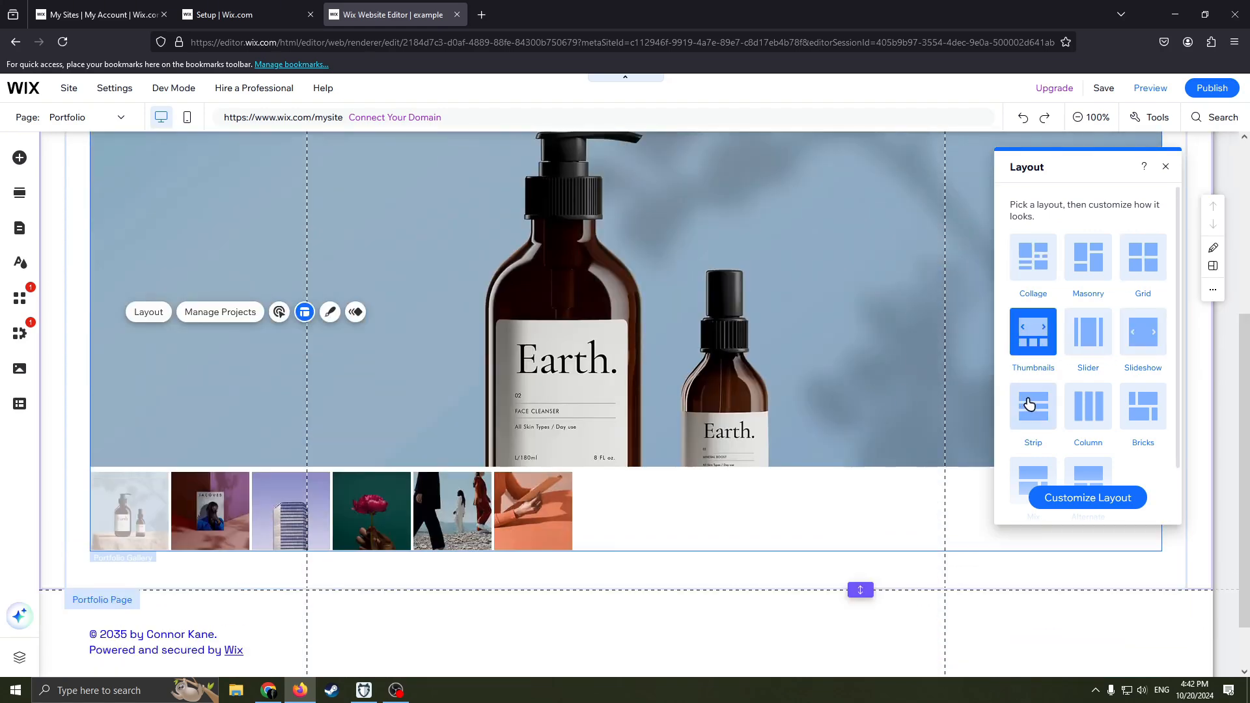
pyautogui.click(1029, 404)
pyautogui.click(1088, 406)
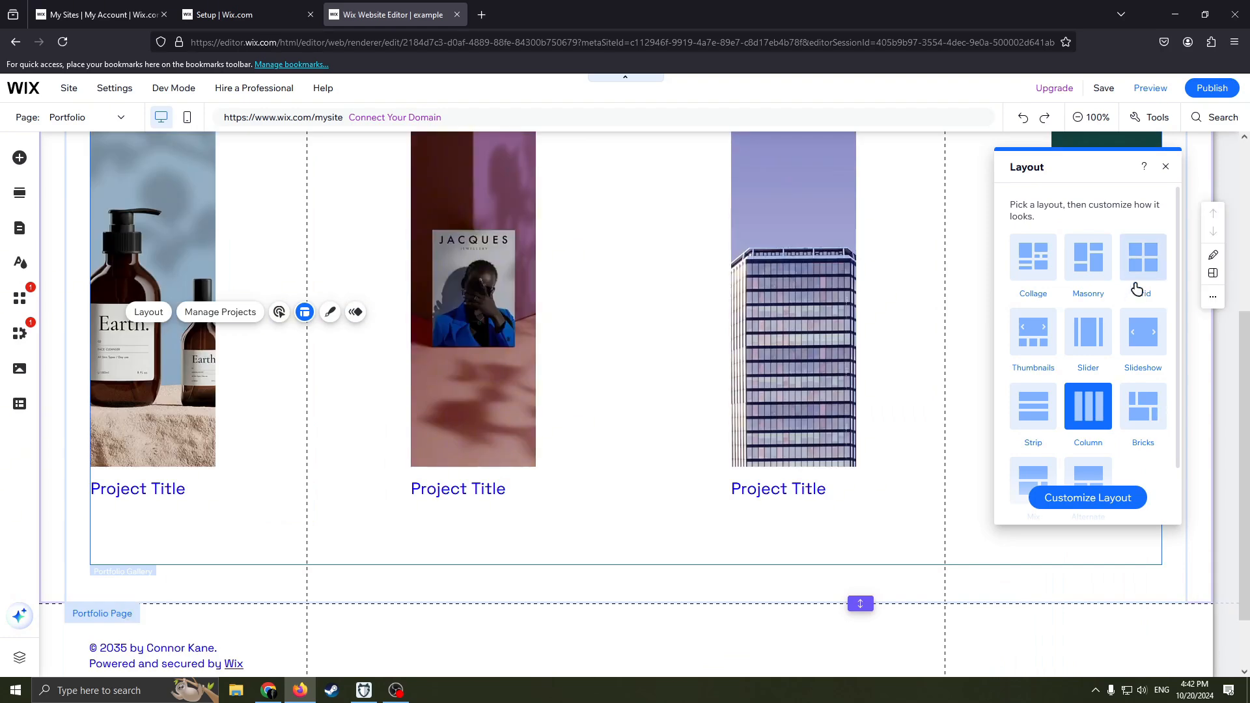
pyautogui.click(689, 321)
pyautogui.scroll(5, 434, 365)
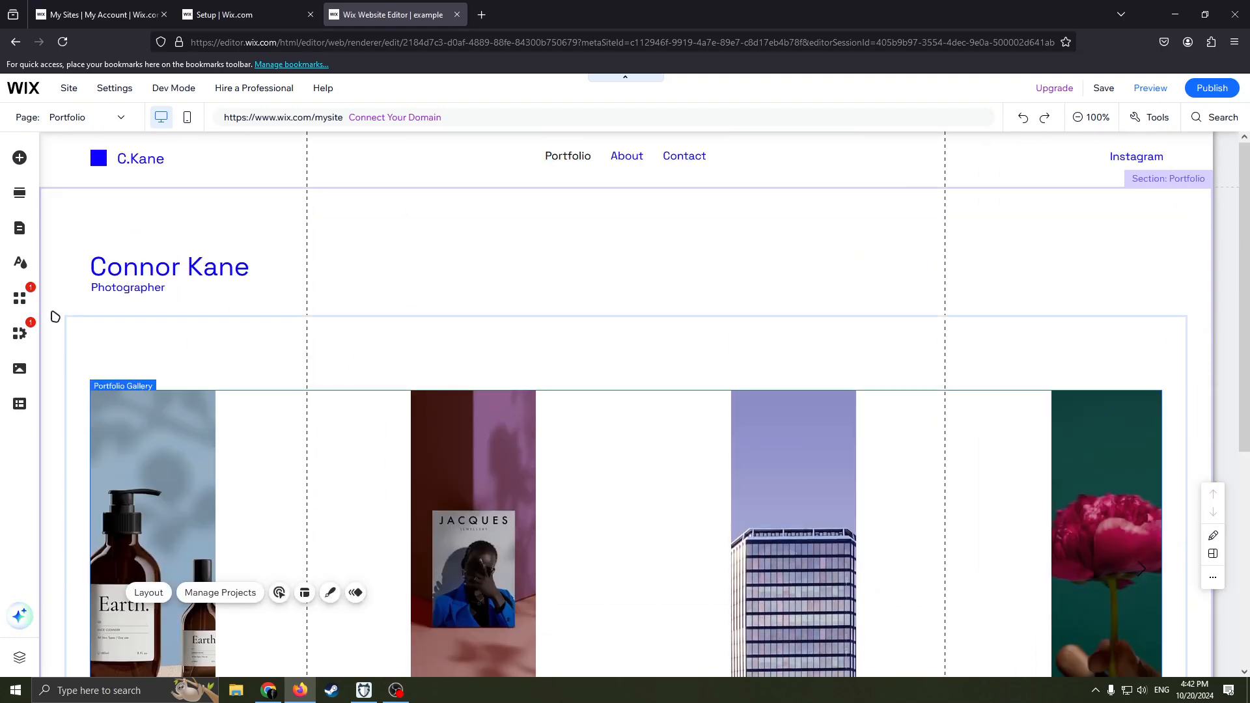
# Step: Add the Welcome section with the text box over a dune background between the header and the Portfolio section
pyautogui.click(19, 195)
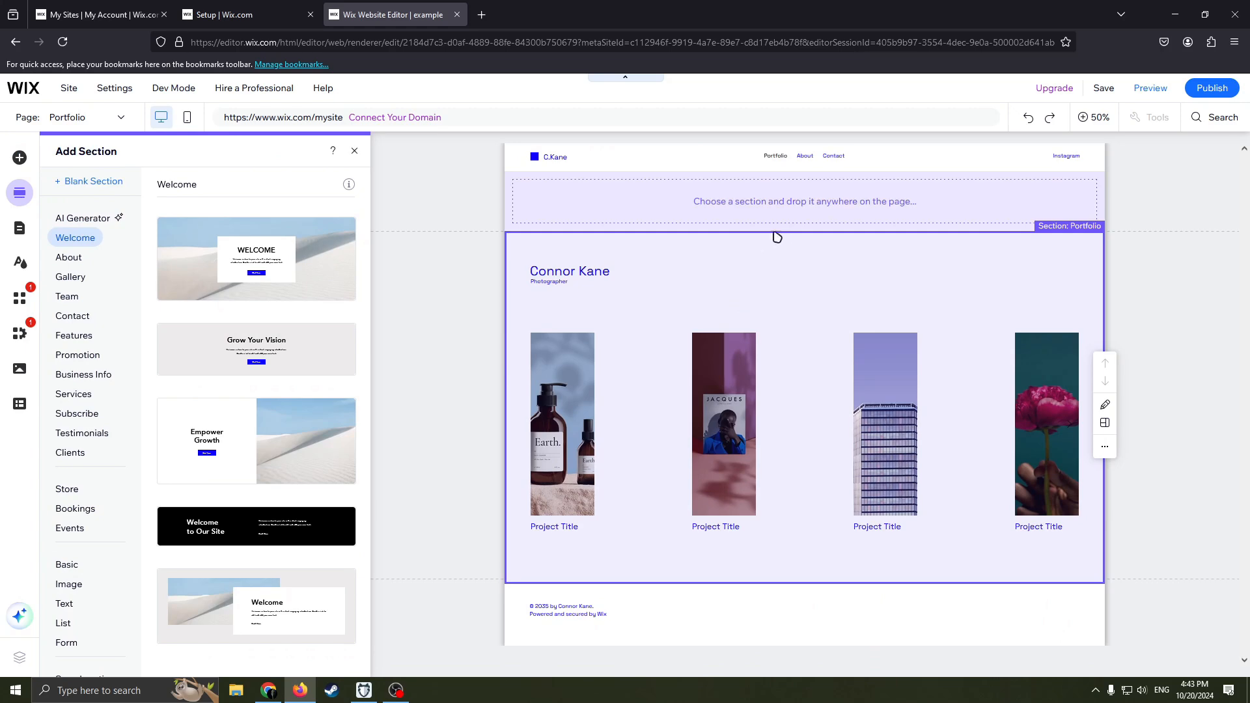
pyautogui.moveTo(335, 254); pyautogui.dragTo(774, 254)
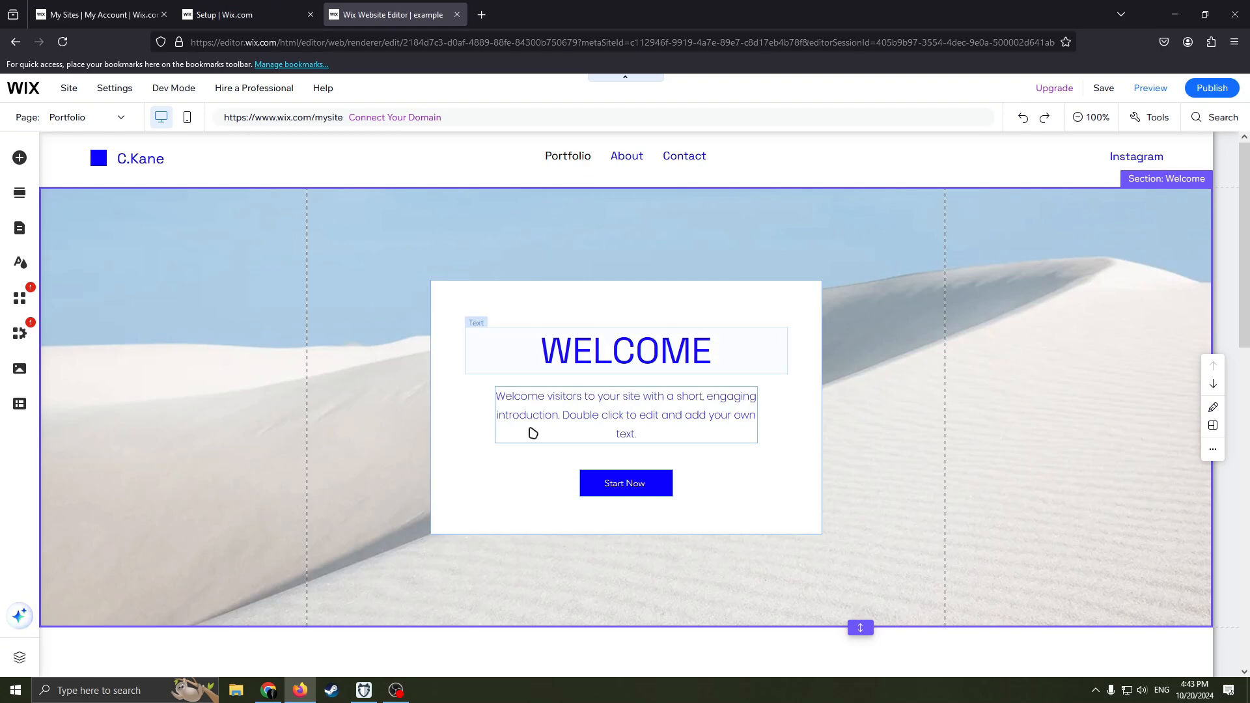
pyautogui.rightClick(249, 276)
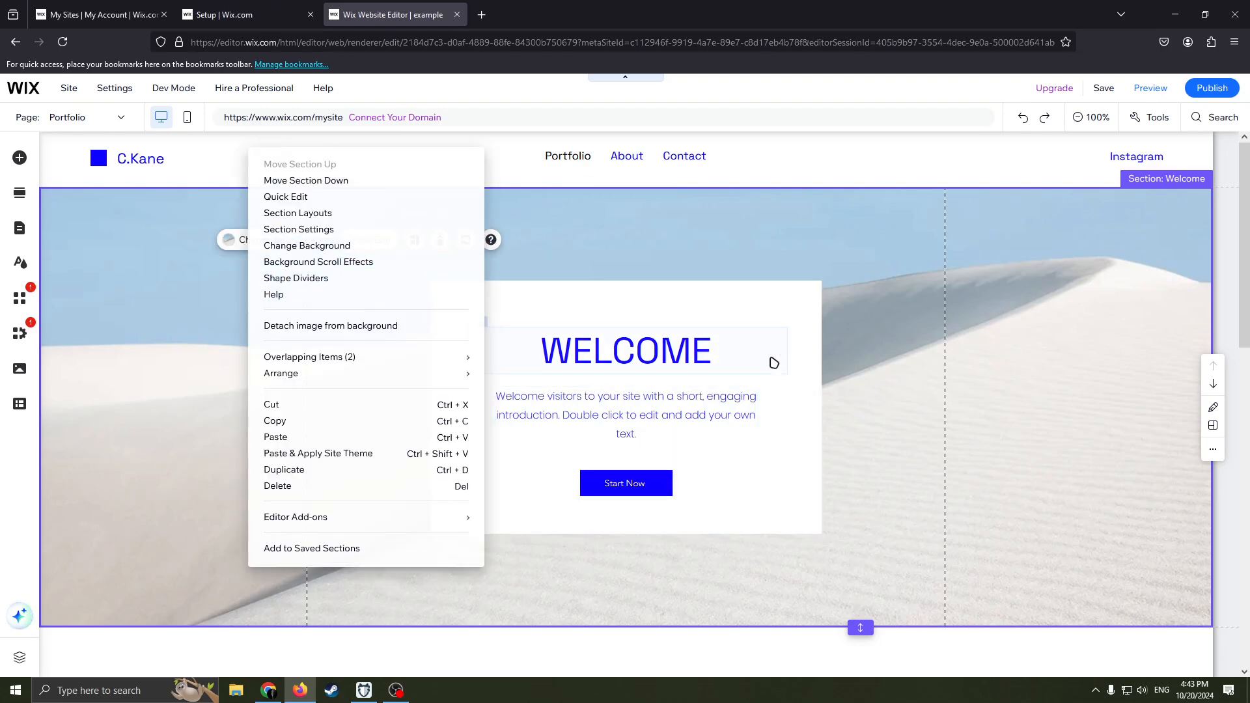
pyautogui.click(648, 348)
pyautogui.rightClick(628, 334)
pyautogui.click(563, 379)
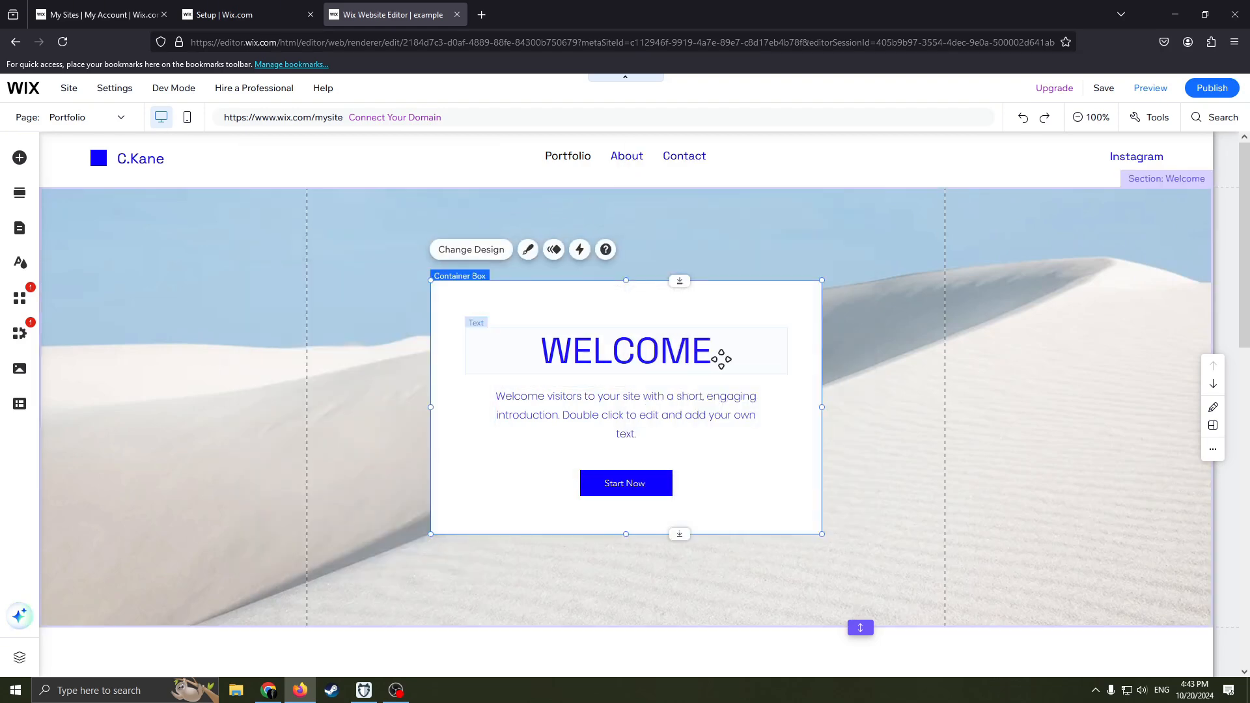
# Step: Replace the Welcome section's heading text with "My portfolio"
pyautogui.doubleClick(715, 357)
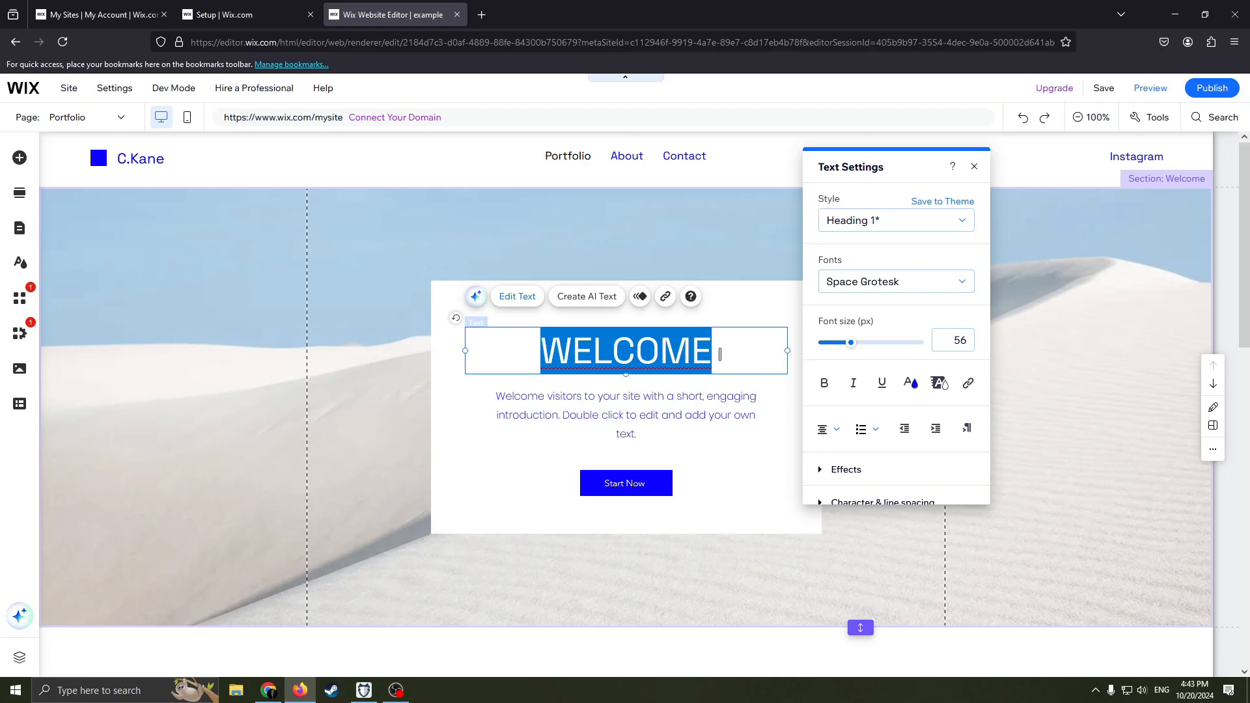
pyautogui.press('BackSpace')
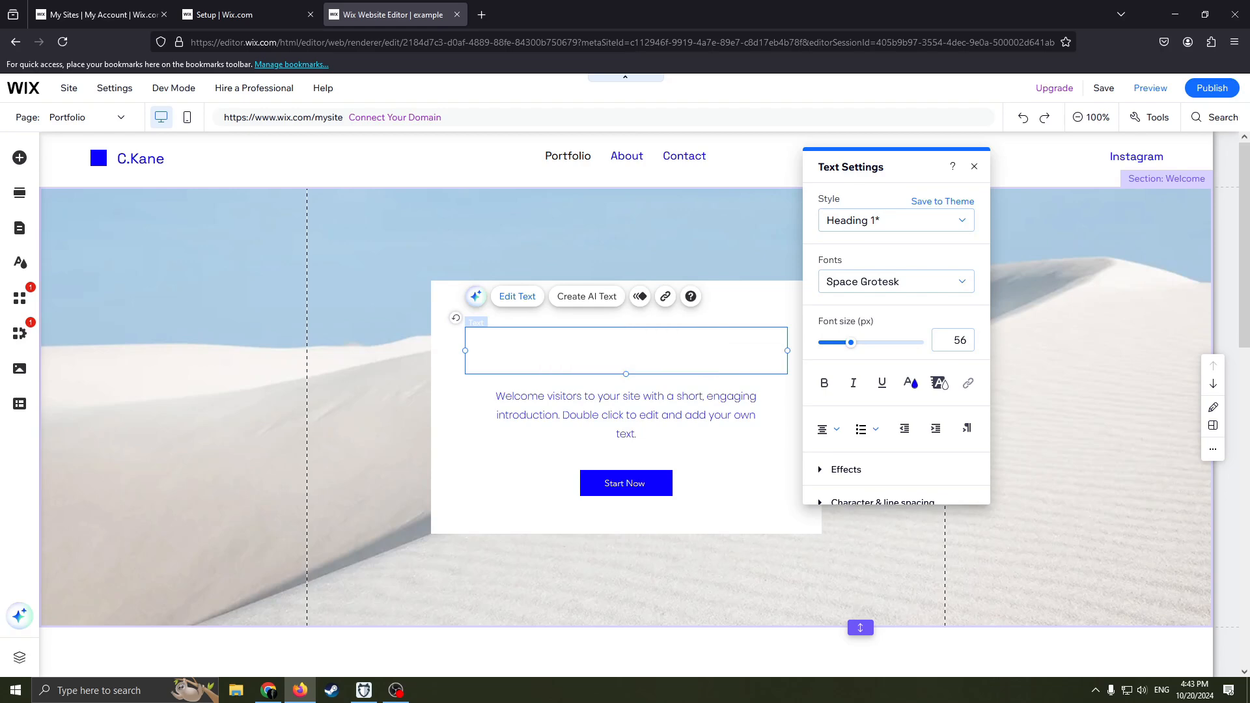
pyautogui.write('My p')
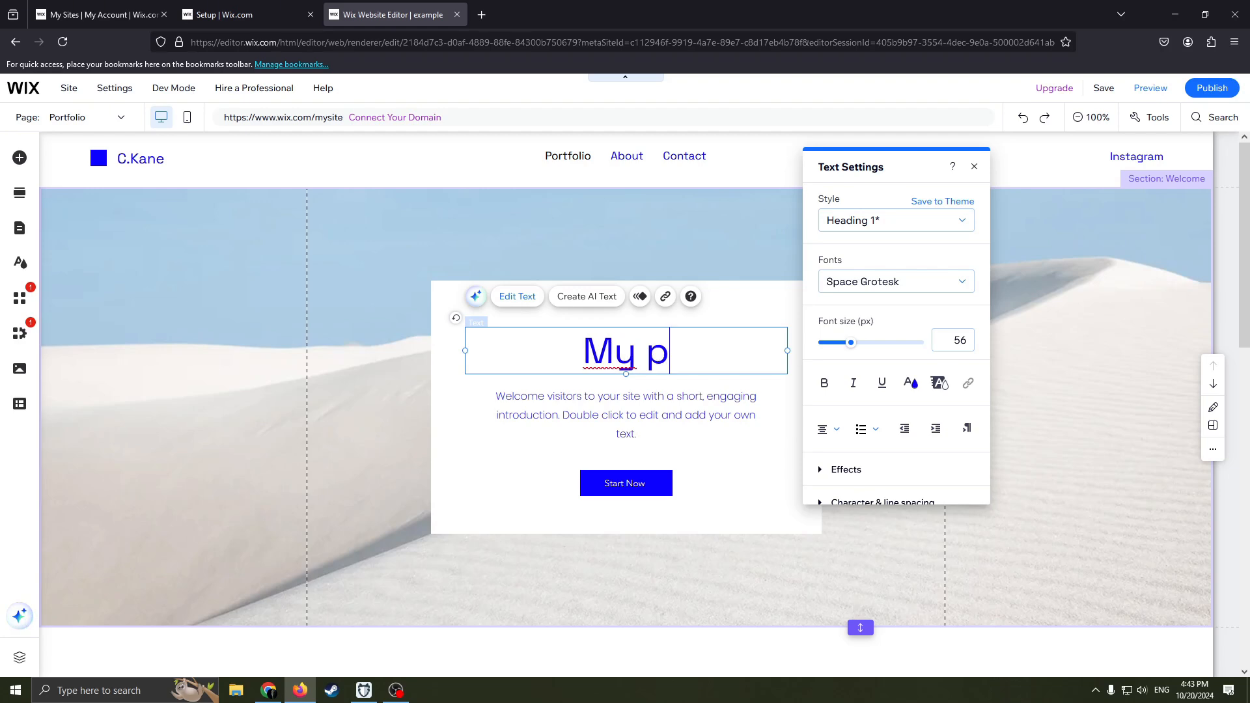
pyautogui.write('ortf')
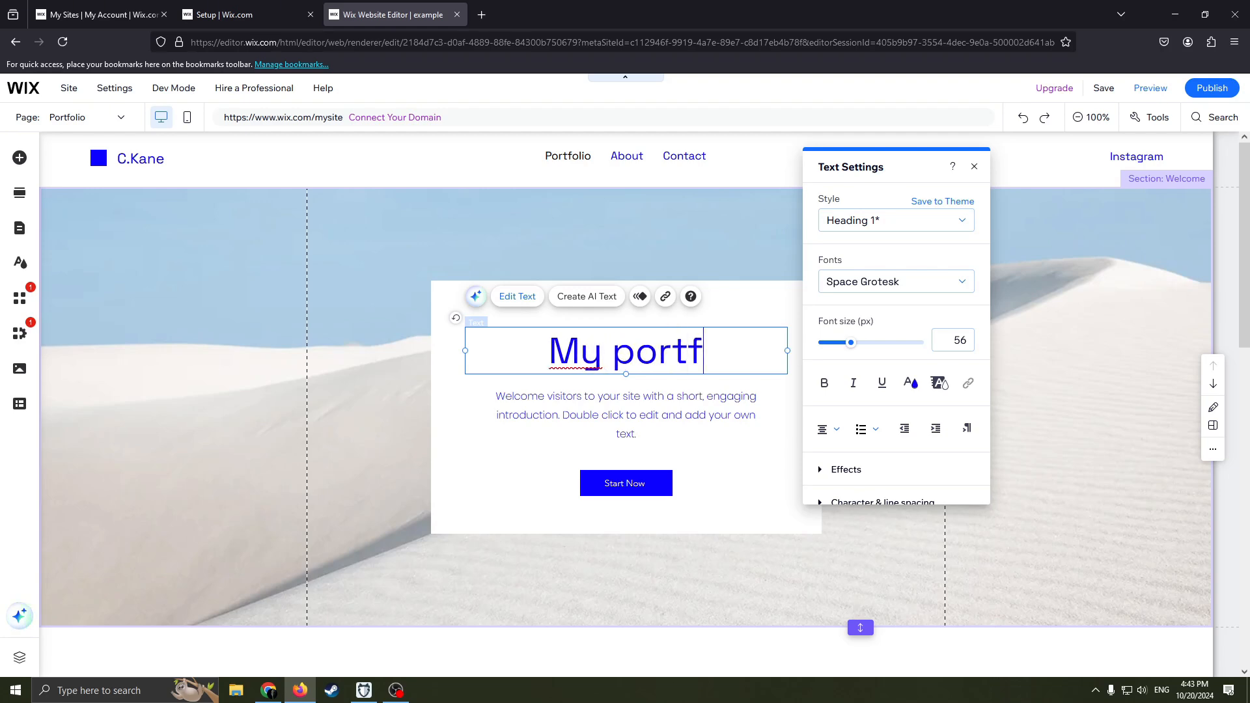
pyautogui.write('oio')
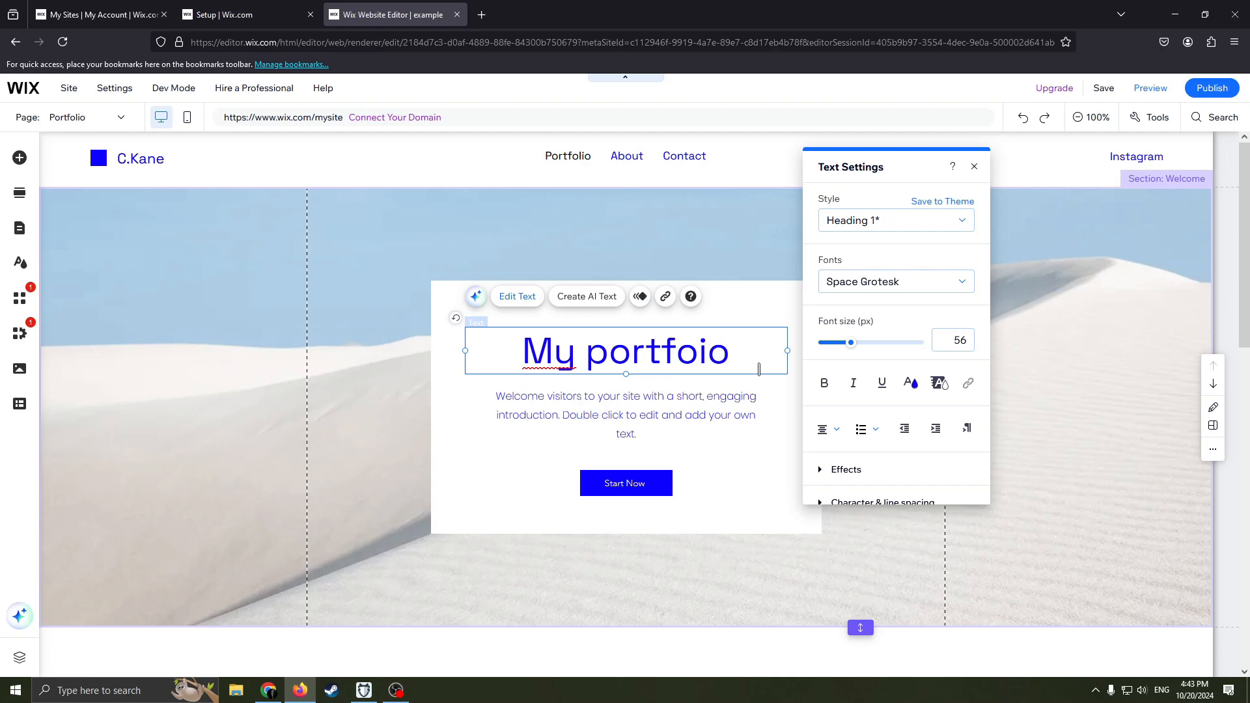
pyautogui.write('l')
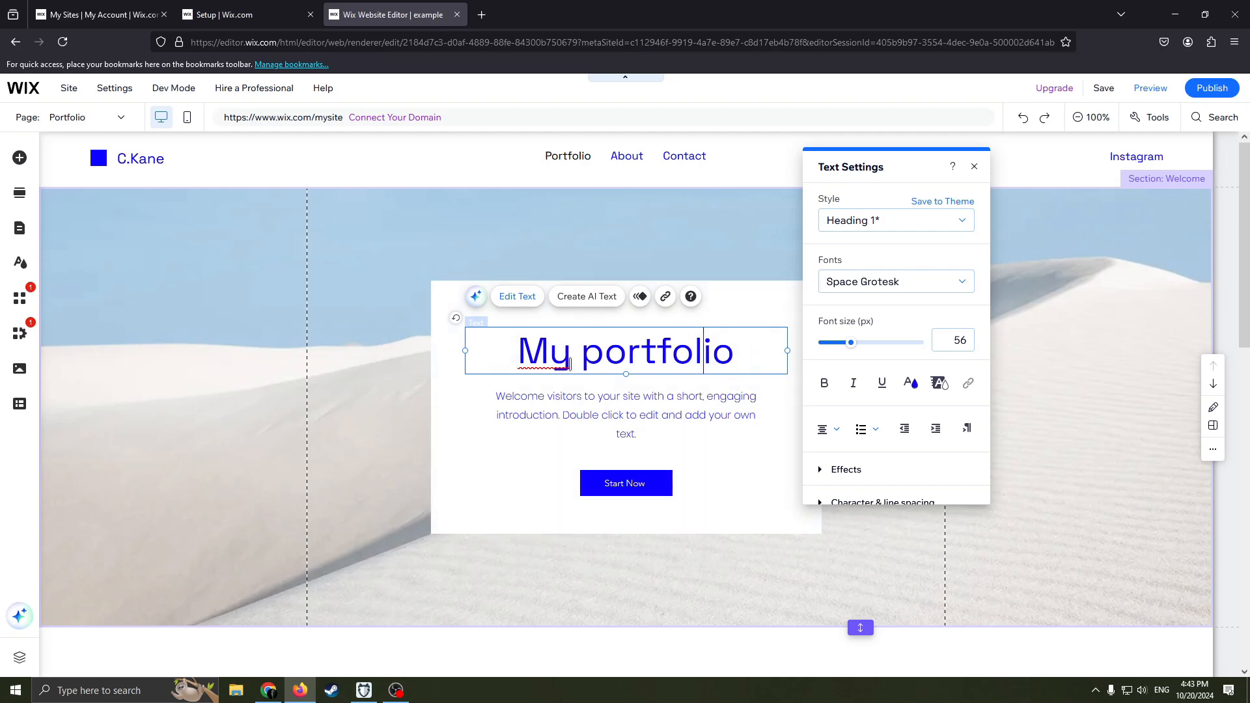
# Step: Nudge the "My portfolio" heading slightly right and down within its container box, and deselect it
pyautogui.click(656, 490)
pyautogui.moveTo(713, 333); pyautogui.dragTo(670, 354)
pyautogui.click(1094, 346)
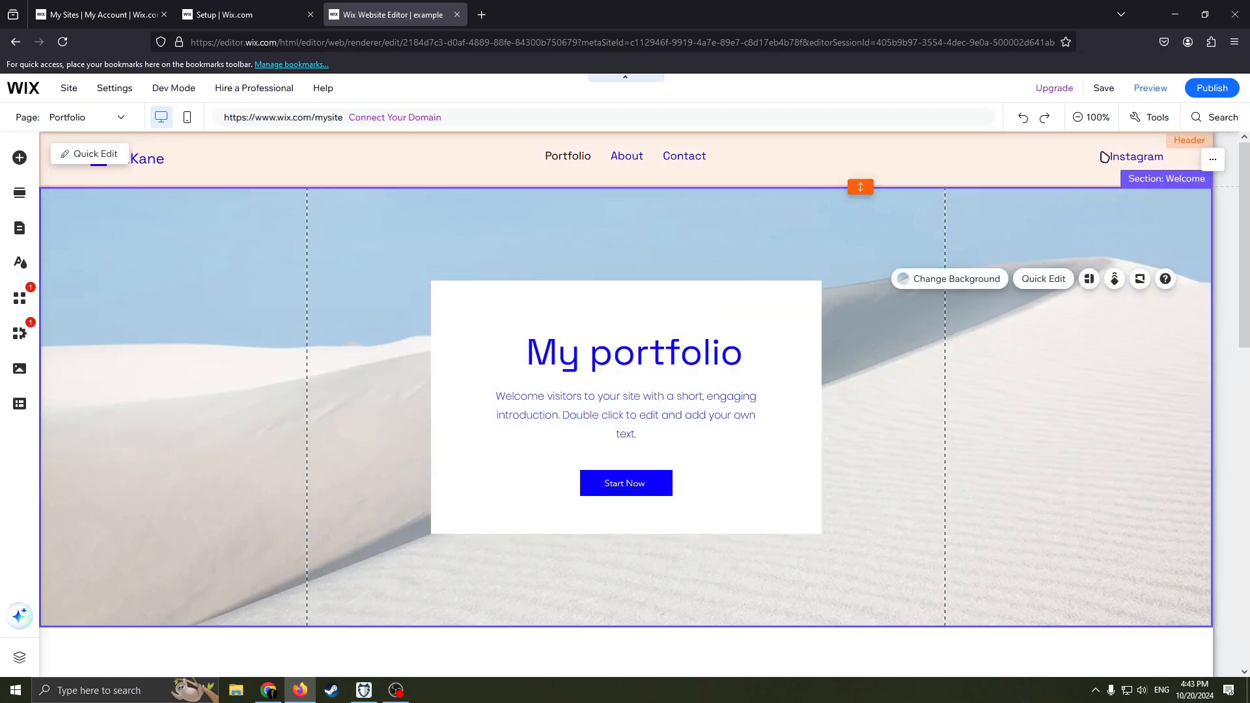
# Step: Shift the Instagram text in the site header slightly to the right
pyautogui.click(1074, 158)
pyautogui.click(1127, 167)
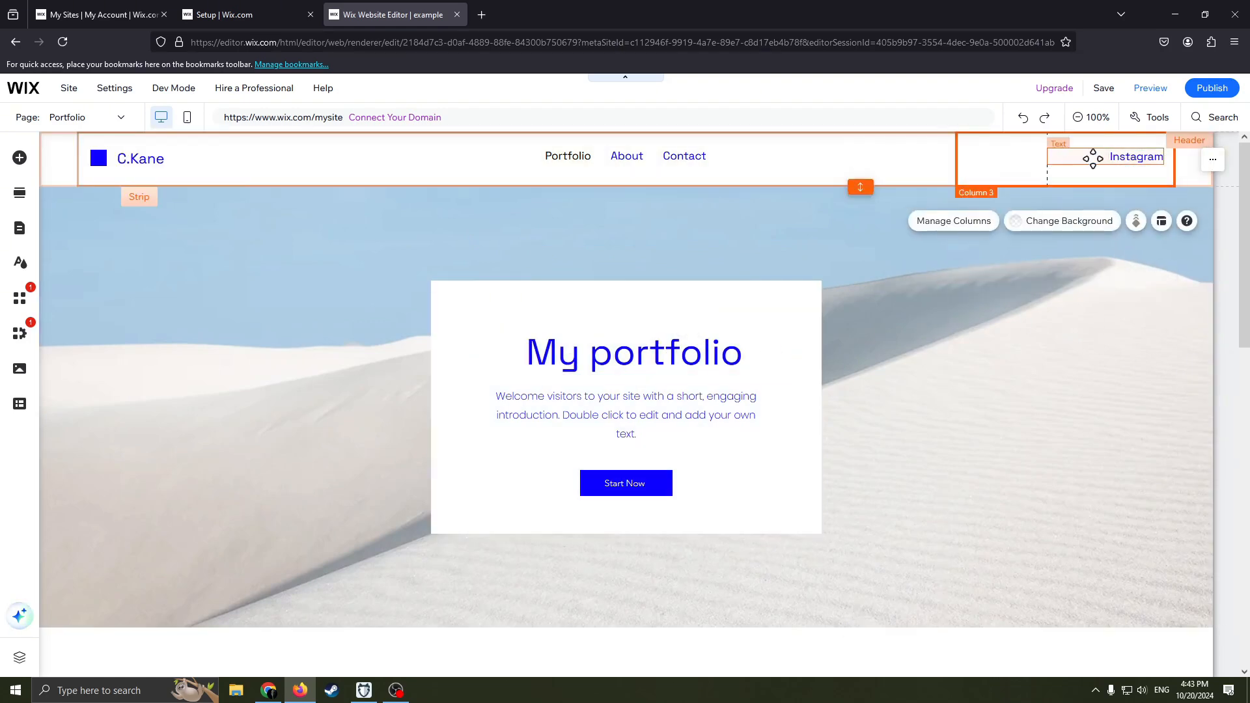
pyautogui.moveTo(1143, 163); pyautogui.dragTo(1081, 155)
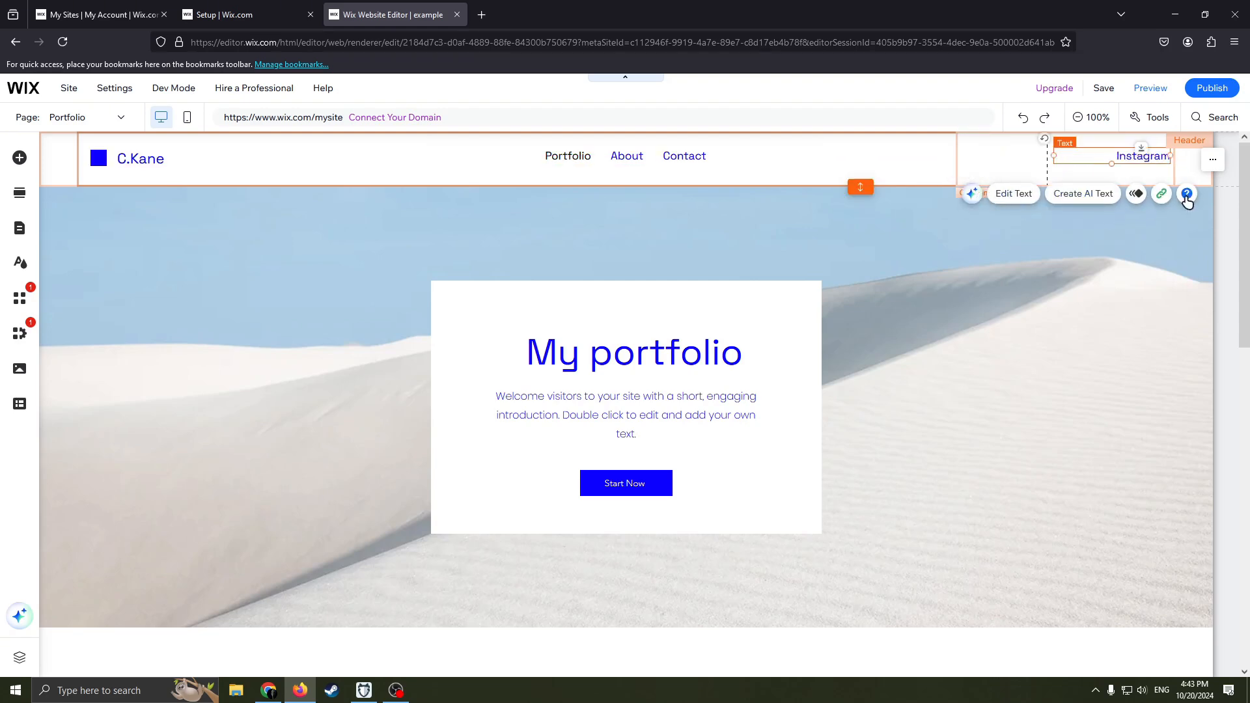
pyautogui.scroll(-2, 1025, 360)
pyautogui.scroll(-3, 1032, 354)
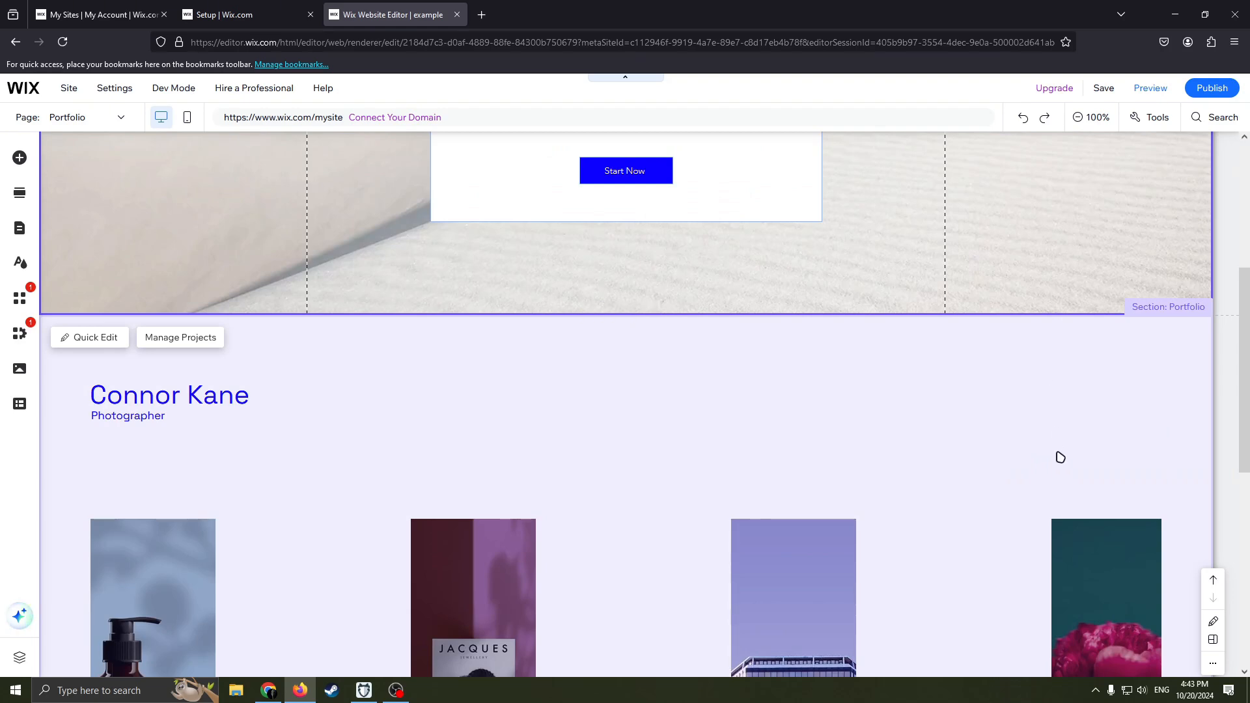
pyautogui.scroll(1, 857, 310)
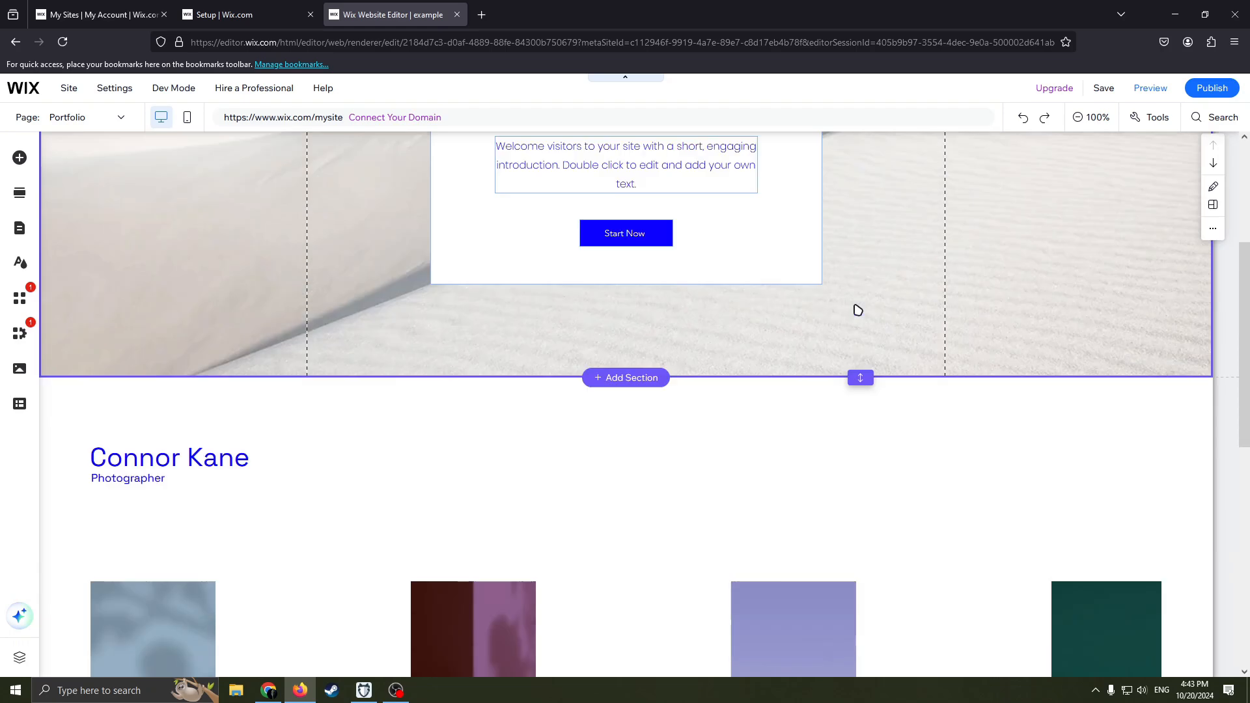
pyautogui.scroll(-3, 850, 325)
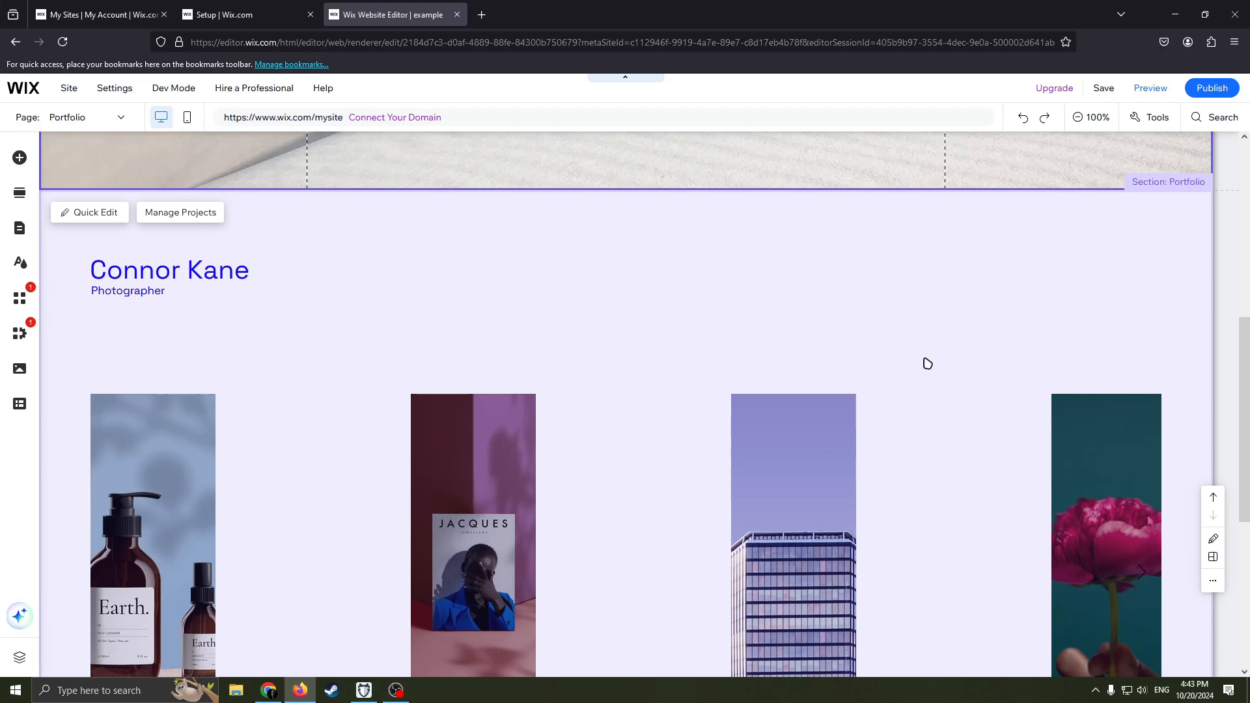
pyautogui.scroll(7, 911, 351)
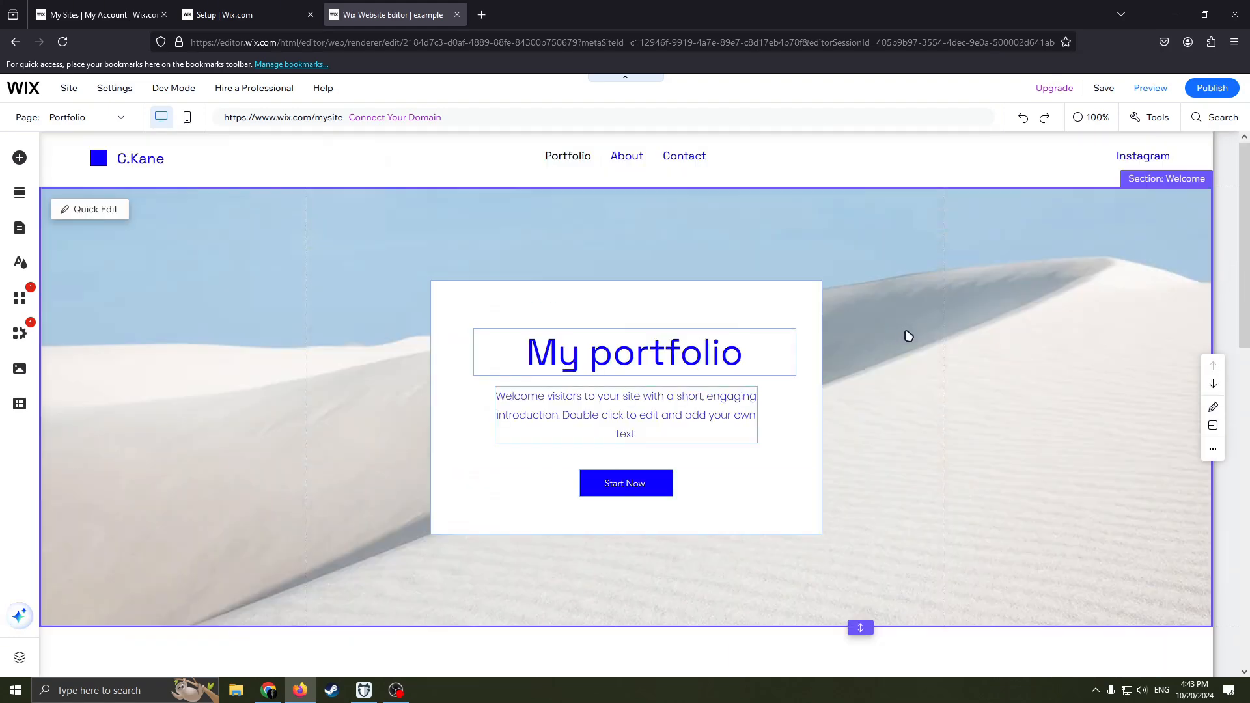